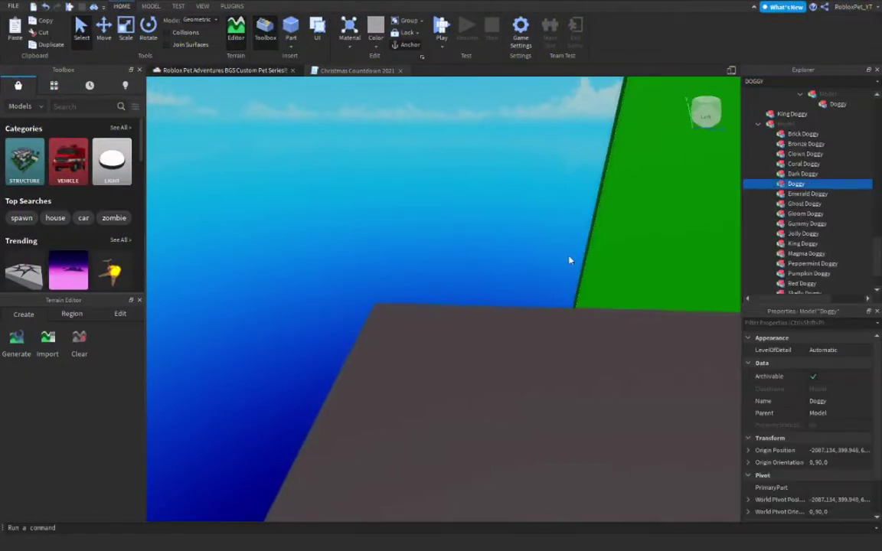
- Paste a copy of the Doggy pet model into the Workspace and place it on the grey platform
key(ctrl+v)
right_drag(414, 268, 472, 519)
drag(446, 276, 425, 161)
scroll(425, 161, down, 2)
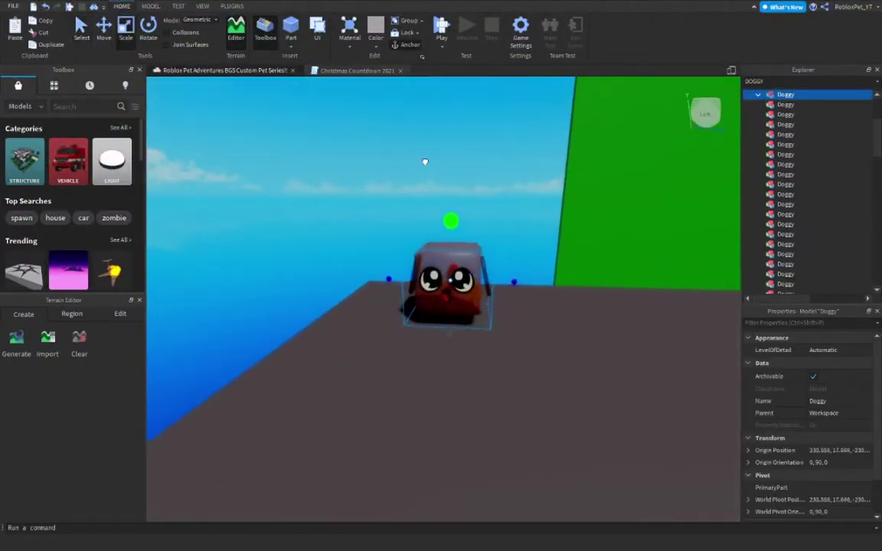
right_drag(425, 162, 451, 150)
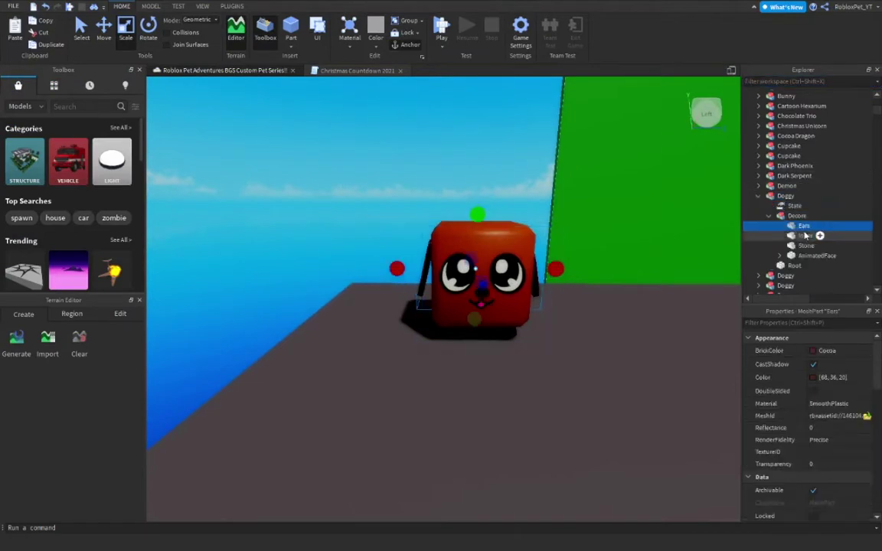
- Delete the Doggy's Ears mesh and replace its face decal with a blushing face
key(Delete)
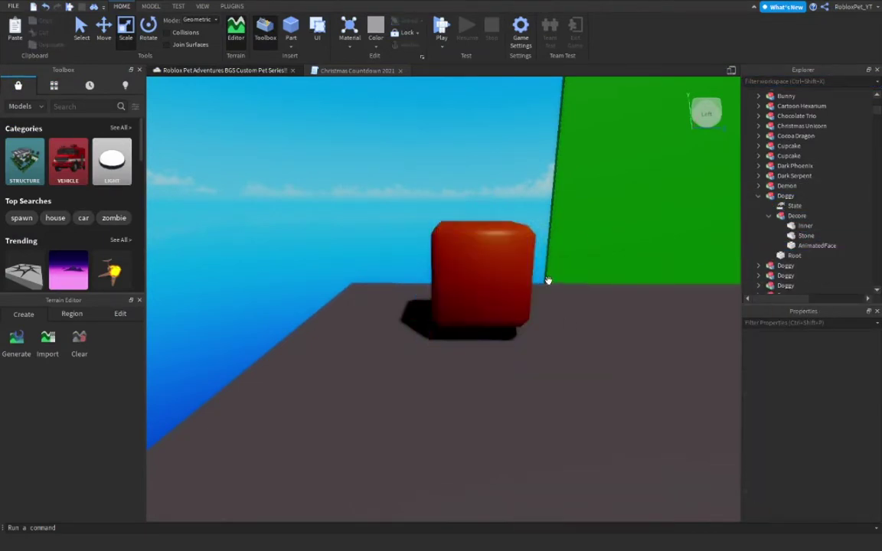
scroll(549, 281, up, 2)
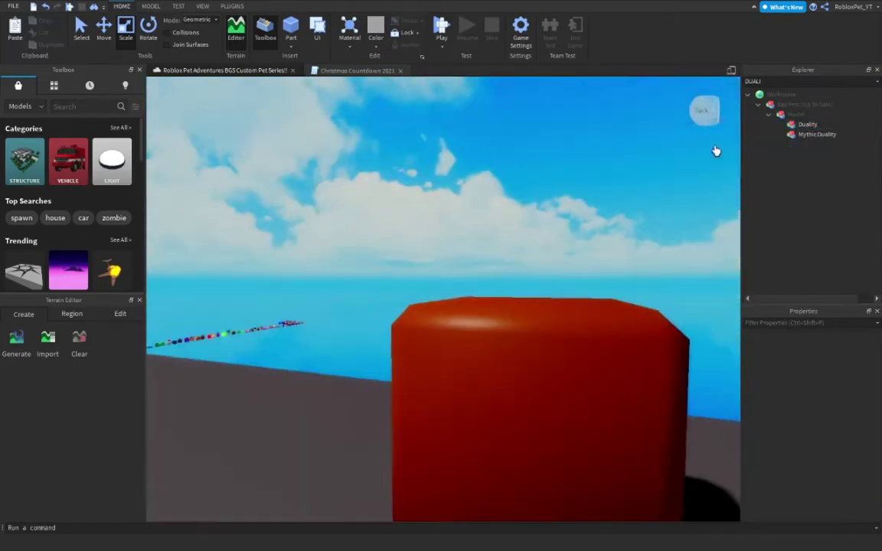
click(785, 105)
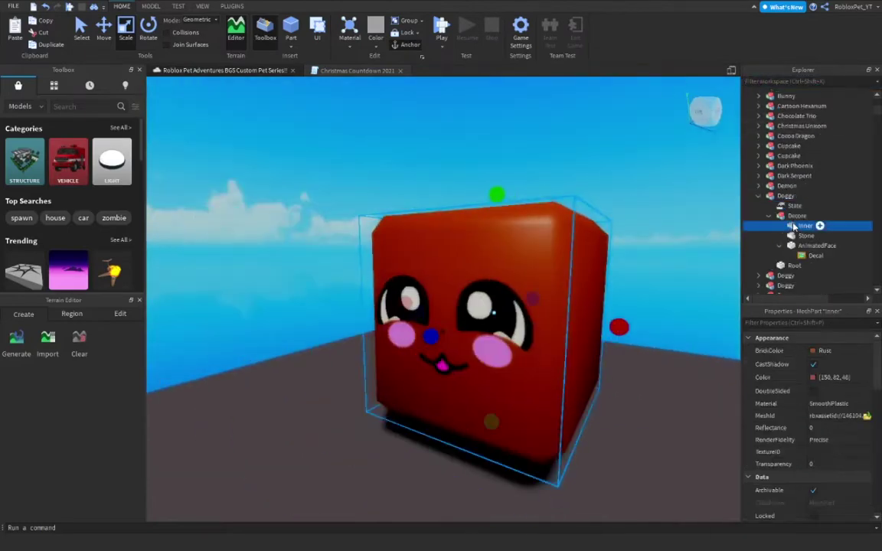
- Give the Doggy's Inner body mesh the Neon material and a near-white color
click(817, 352)
click(794, 390)
click(828, 404)
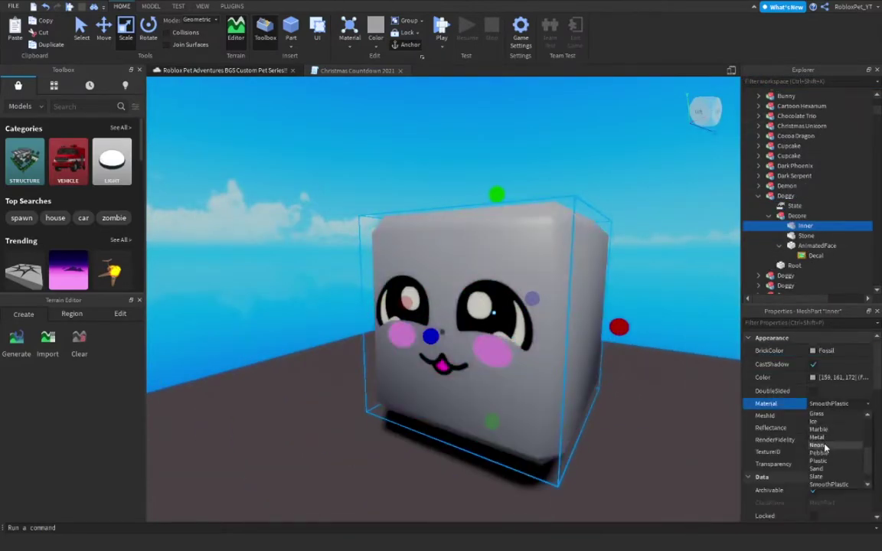
click(825, 446)
click(816, 352)
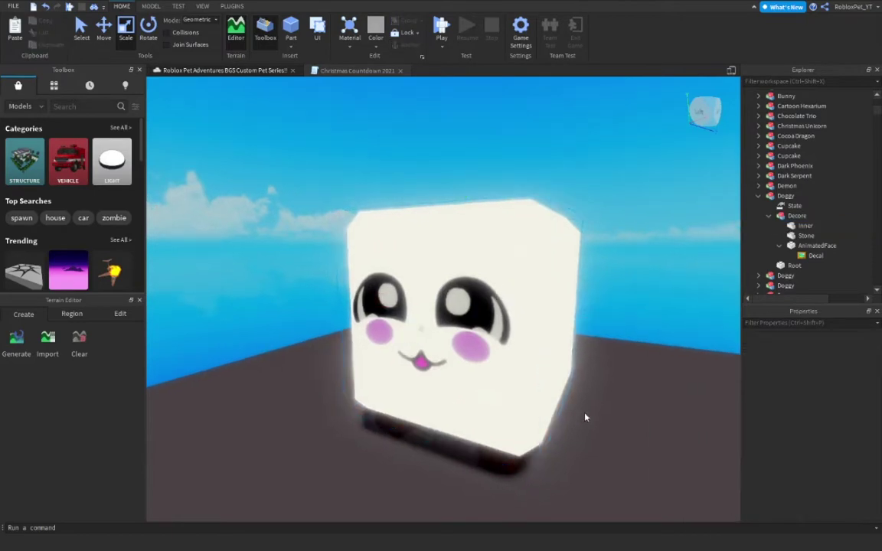
- Recolor the Doggy's feet, the Stone mesh, bright green
click(491, 344)
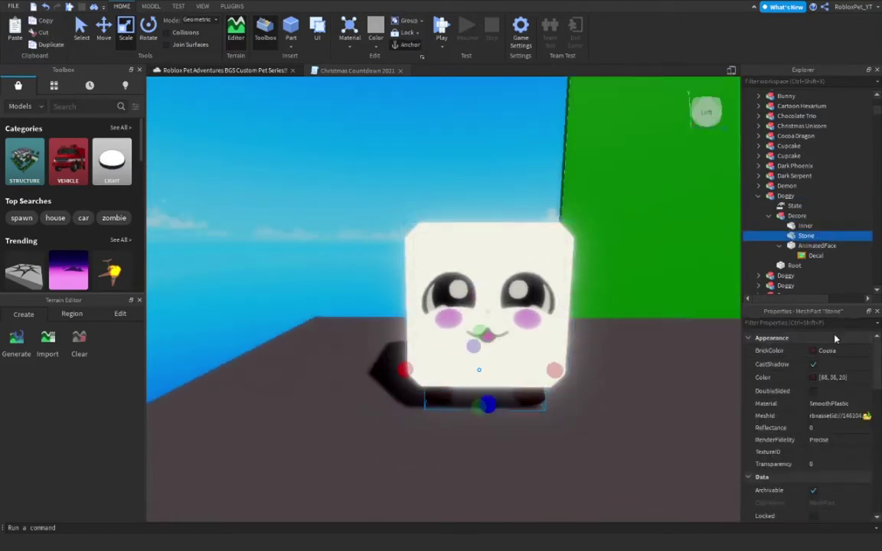
click(826, 351)
click(755, 381)
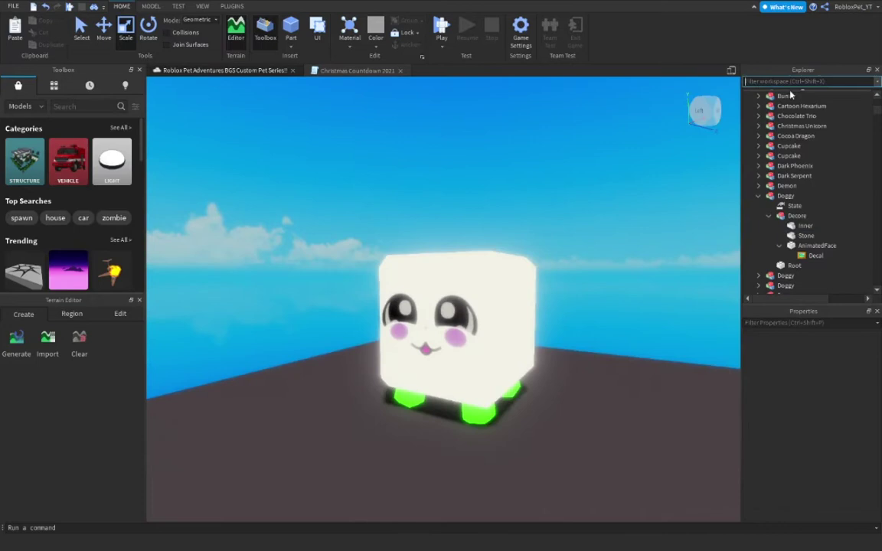
- Search the Explorer for the Lovely Rose pet and paste a copy of it beside the Doggy
text(LOVELY ROS)
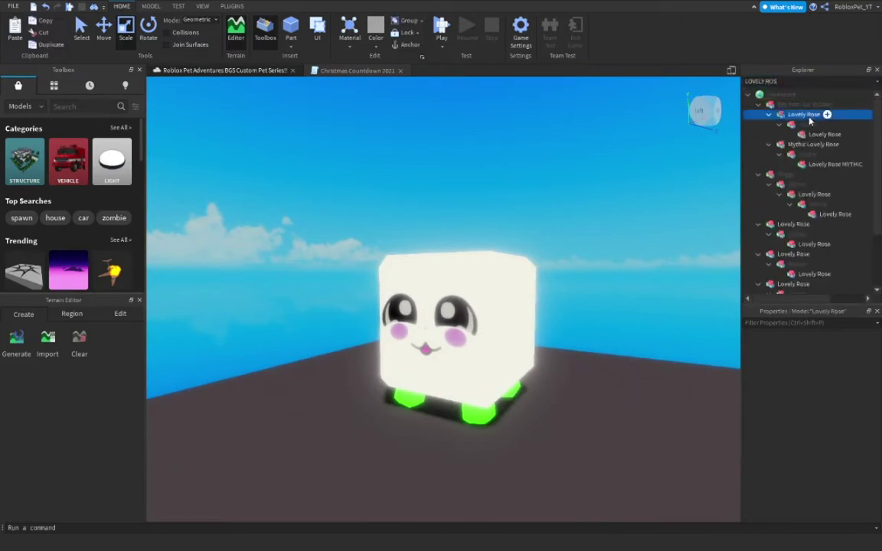
key(ctrl+c)
right_click(590, 192)
click(623, 222)
click(785, 83)
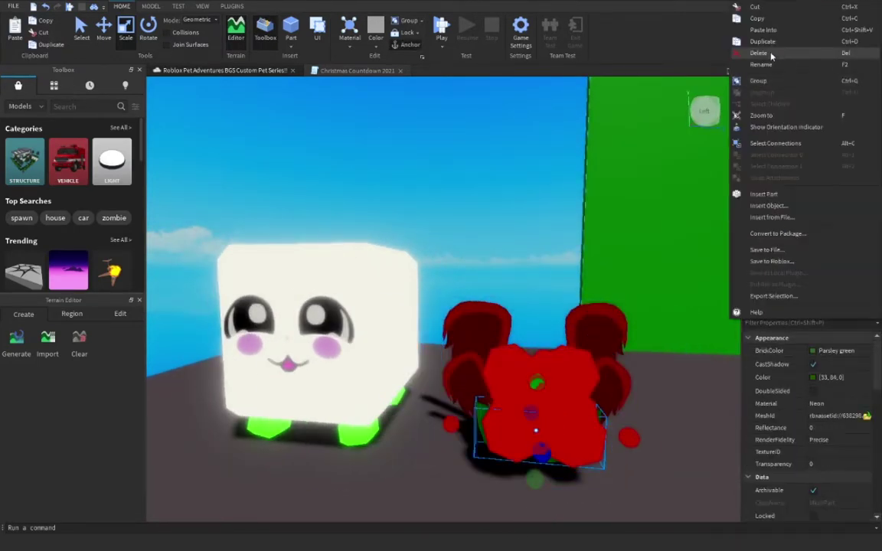
- Delete the Lovely Rose's green leaf mesh and move its Meshes/Mystic Rose 1 part into the Doggy's Decore group
click(772, 55)
click(824, 240)
drag(824, 240, 821, 240)
scroll(822, 241, up, 15)
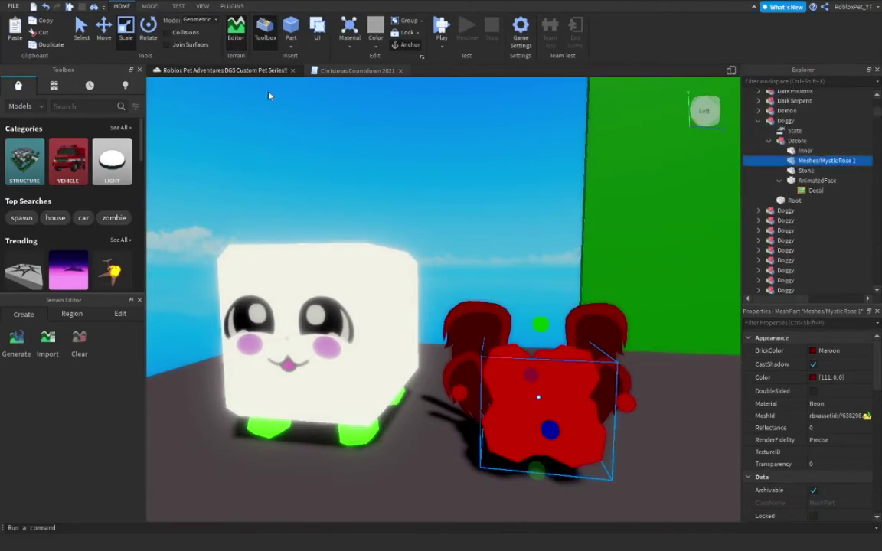
- Set the Mystic Rose mesh's BrickColor to Bright blue
click(103, 31)
click(829, 350)
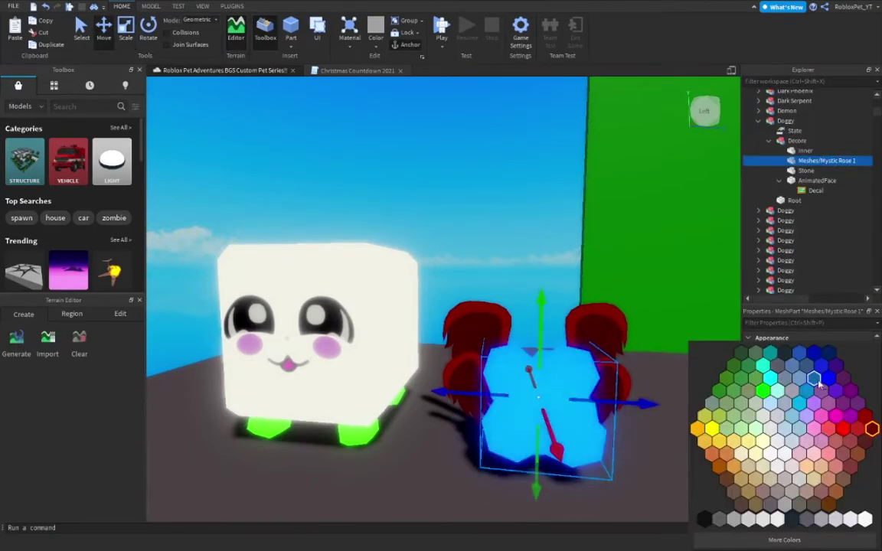
click(815, 380)
- Move the blue rose mesh over to the white Doggy body and rotate it
key(a)
drag(605, 397, 453, 379)
drag(576, 445, 585, 465)
click(150, 33)
drag(568, 353, 532, 488)
- Scale the blue rose down and position it at the lower front corner of the Doggy's body
click(129, 32)
right_drag(497, 413, 12, 40)
key(w)
key(s)
key(d)
right_drag(378, 212, 369, 234)
key(a)
drag(369, 234, 396, 219)
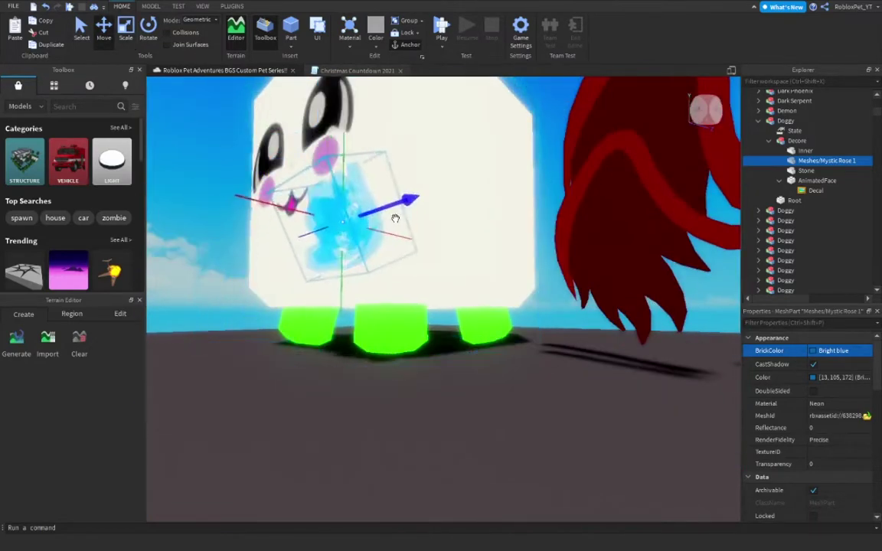
- Turn the rose to face outward from the body's front corner and set its material to SmoothPlastic
right_drag(395, 218, 390, 208)
drag(364, 165, 333, 167)
click(104, 32)
drag(455, 177, 474, 173)
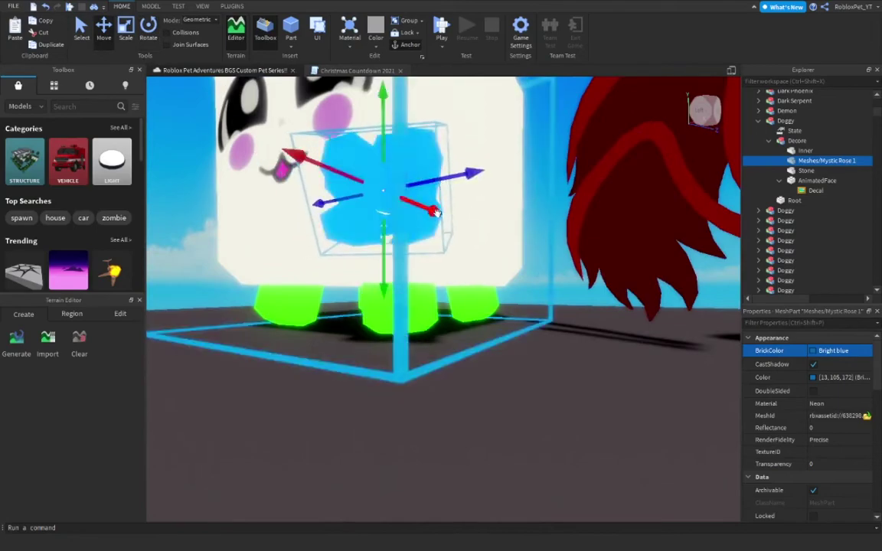
drag(383, 95, 384, 111)
scroll(827, 444, down, 3)
click(831, 469)
- Duplicate the blue rose and move the copy to the opposite front corner of the Doggy's body
key(d)
right_drag(551, 222, 393, 286)
key(a)
key(d)
key(a)
key(w)
key(d)
right_click(395, 287)
click(441, 58)
right_drag(459, 230, 368, 230)
drag(682, 276, 483, 273)
right_drag(483, 273, 551, 264)
- Rotate the copied rose to face outward and seat it against the lower front corner above the foot
click(148, 33)
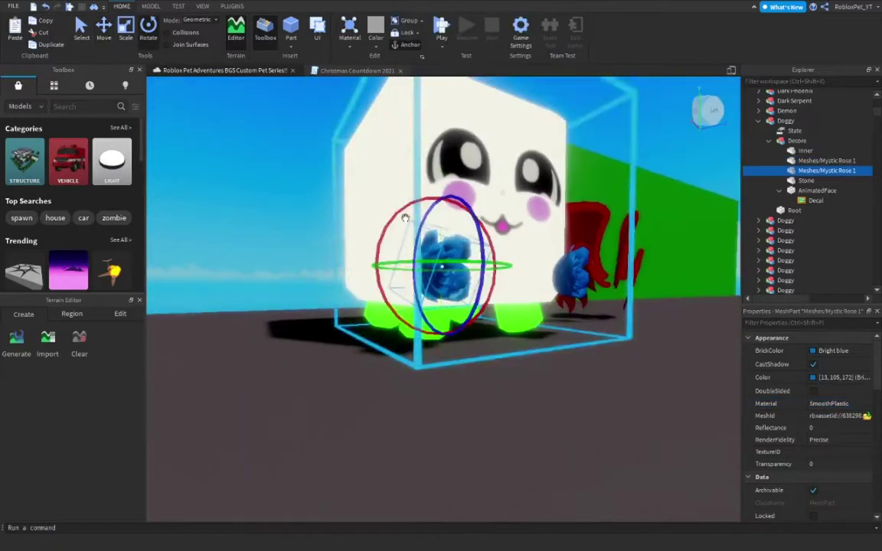
drag(406, 264, 426, 265)
key(d)
right_drag(460, 265, 413, 268)
click(103, 32)
drag(314, 299, 323, 300)
right_drag(323, 300, 433, 299)
key(a)
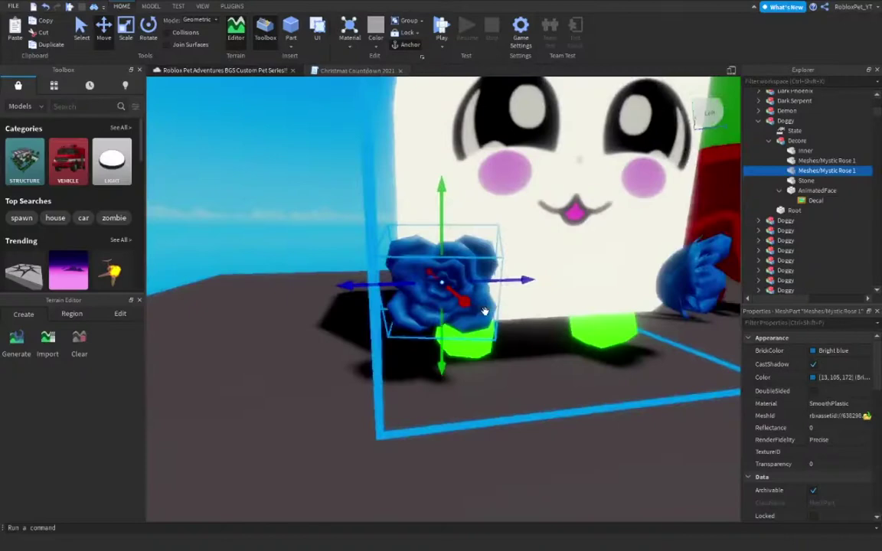
right_drag(411, 264, 411, 264)
- Delete the leftover Lovely Rose model with the red wings
scroll(411, 265, down, 3)
click(522, 290)
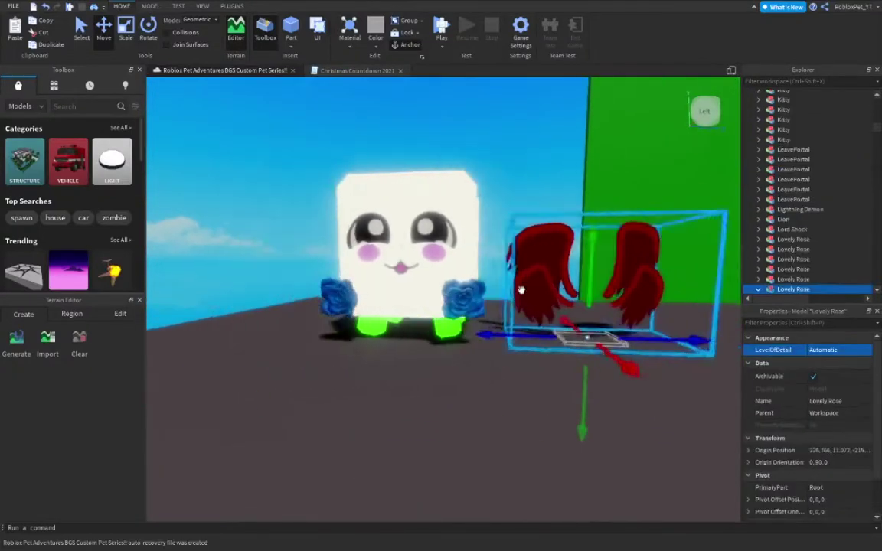
right_click(610, 286)
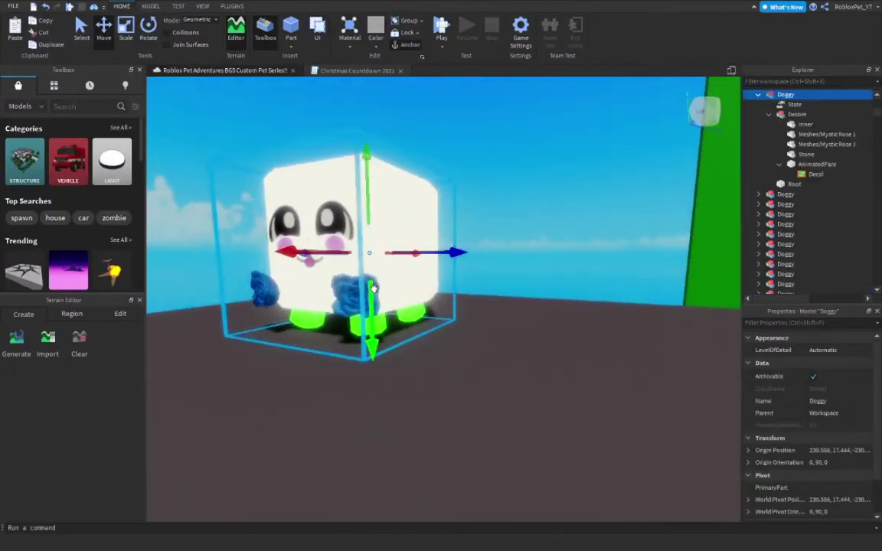
- Set the copied rose mesh's BrickColor to Storm blue
click(827, 144)
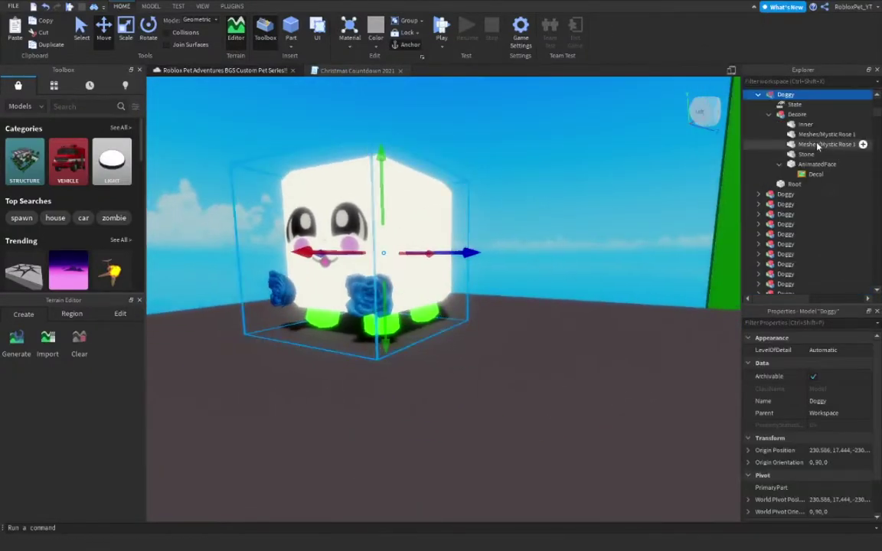
click(871, 430)
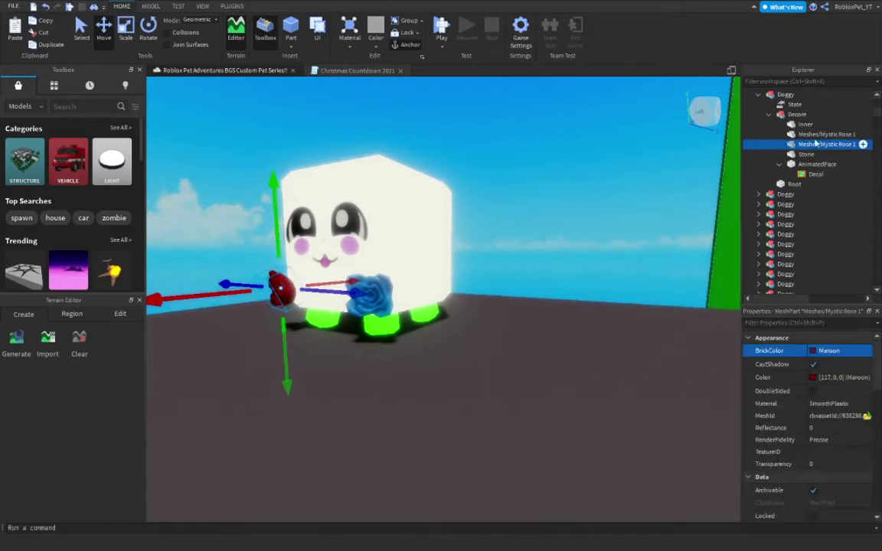
click(806, 144)
click(815, 350)
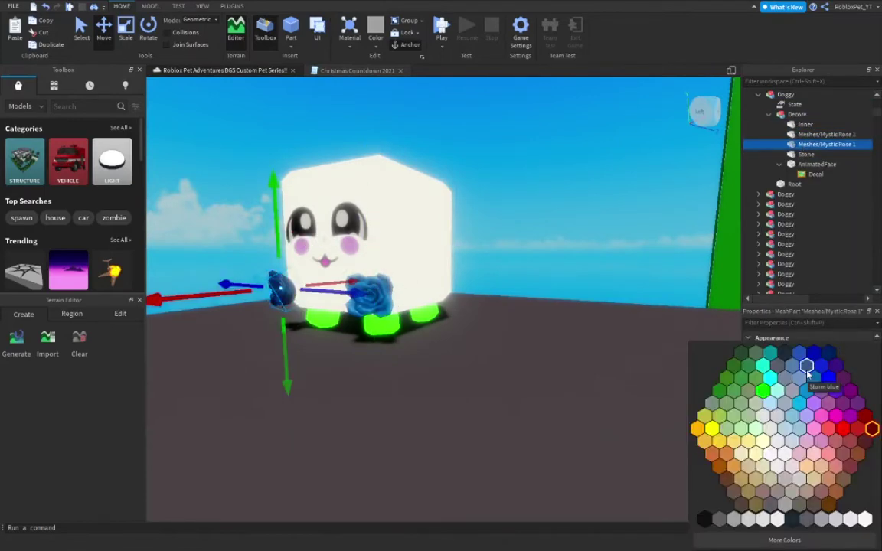
click(807, 367)
click(582, 331)
right_drag(636, 189, 569, 199)
right_click(815, 144)
click(818, 157)
right_click(659, 229)
click(685, 256)
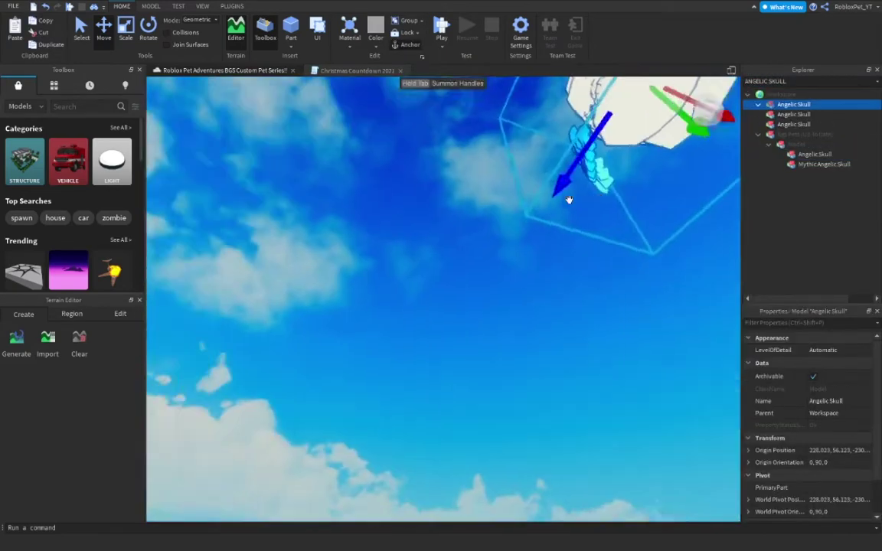
right_click(616, 167)
click(657, 228)
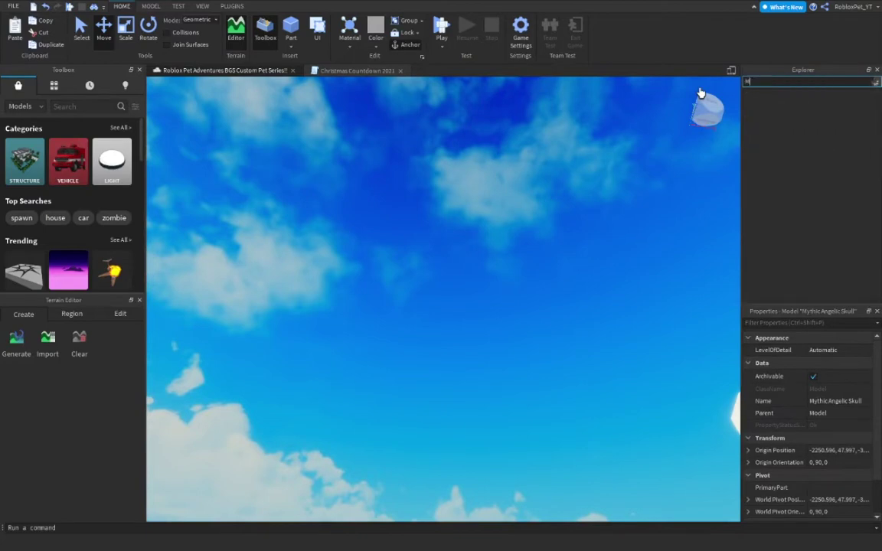
- Paste a copy of the Mythic Guardian Skull pet and place it on the platform beside the Doggy
click(811, 146)
right_click(581, 184)
click(606, 211)
drag(553, 142, 401, 429)
right_drag(460, 368, 413, 363)
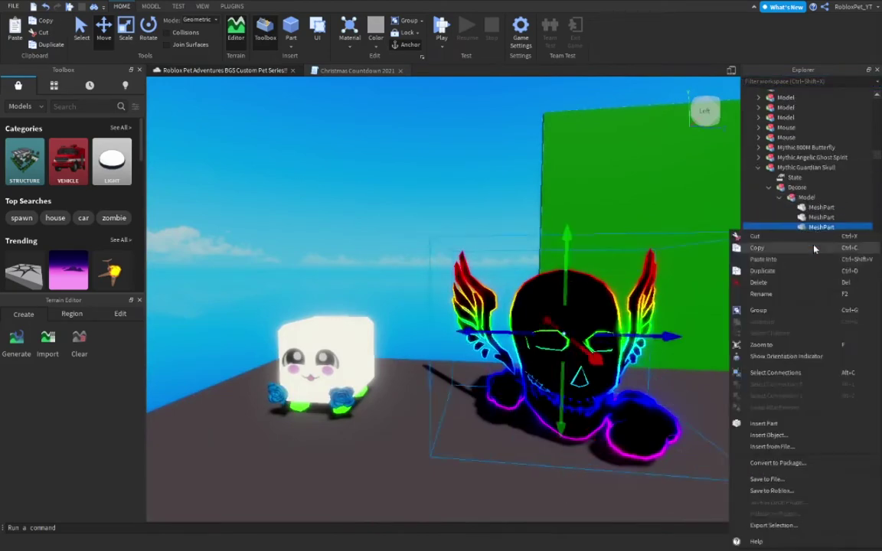
- Move the Mythic Guardian Skull's three wing MeshParts into the Doggy's Decore group and delete the rest of the skull
click(812, 283)
click(820, 228)
click(821, 350)
click(817, 249)
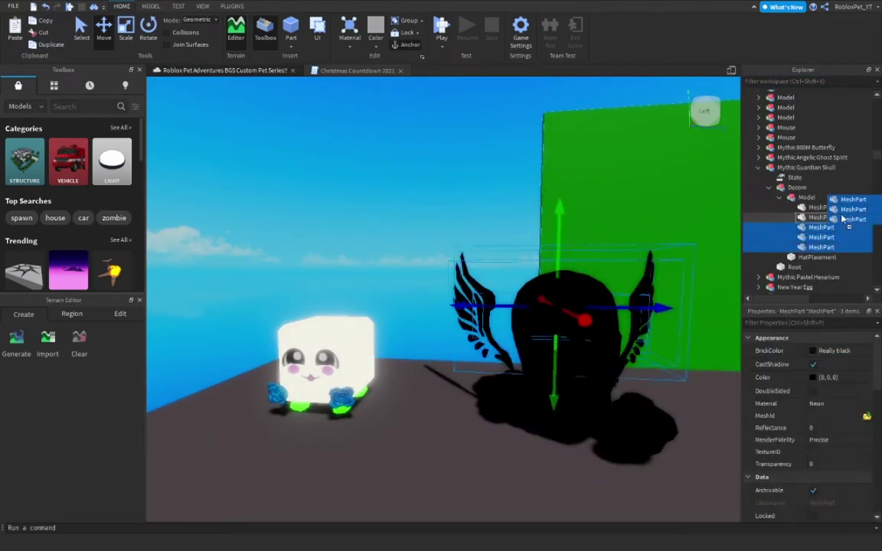
drag(826, 210, 801, 192)
click(575, 362)
key(Delete)
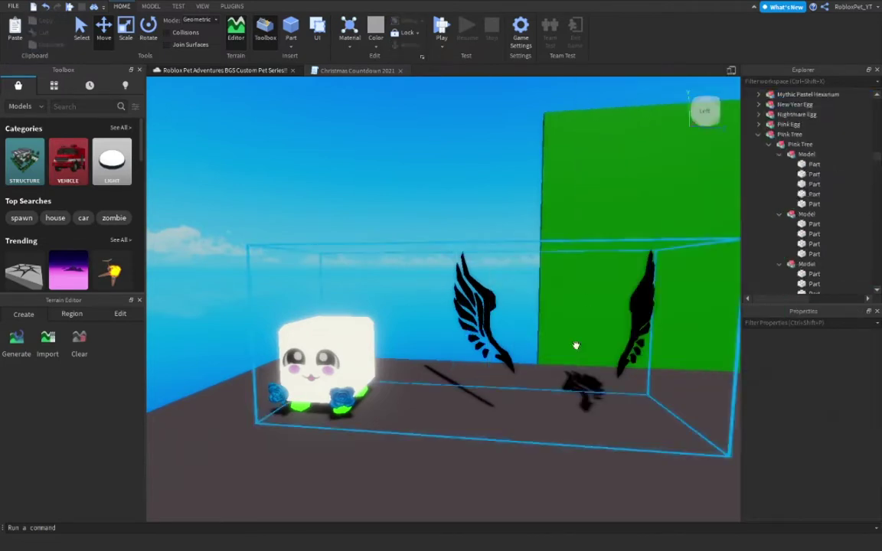
- Move the three black wing meshes together onto the Doggy's back, centered behind its body
click(575, 347)
drag(499, 301, 341, 355)
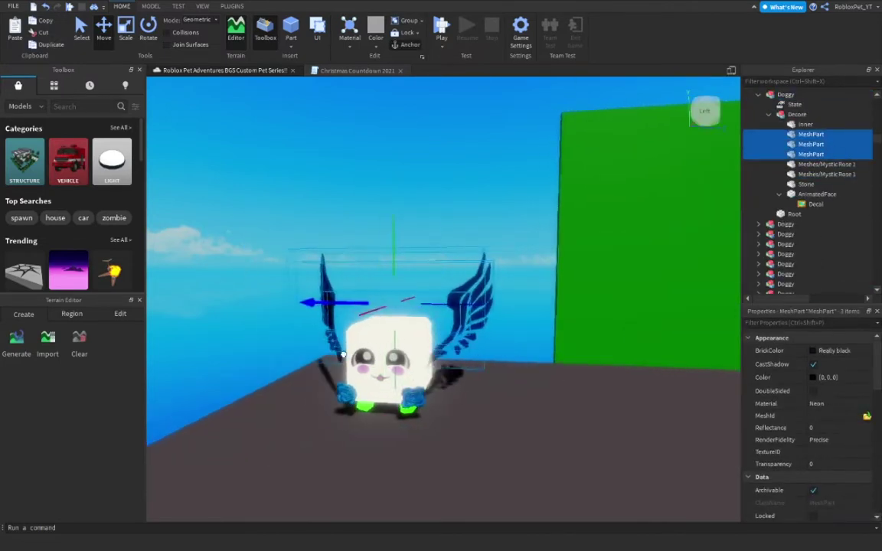
right_drag(342, 355, 428, 299)
drag(429, 299, 451, 321)
right_drag(451, 321, 397, 275)
- Scale the three wing meshes down together to fit the Doggy's body
key(ctrl+3)
drag(469, 181, 472, 193)
right_drag(471, 193, 390, 222)
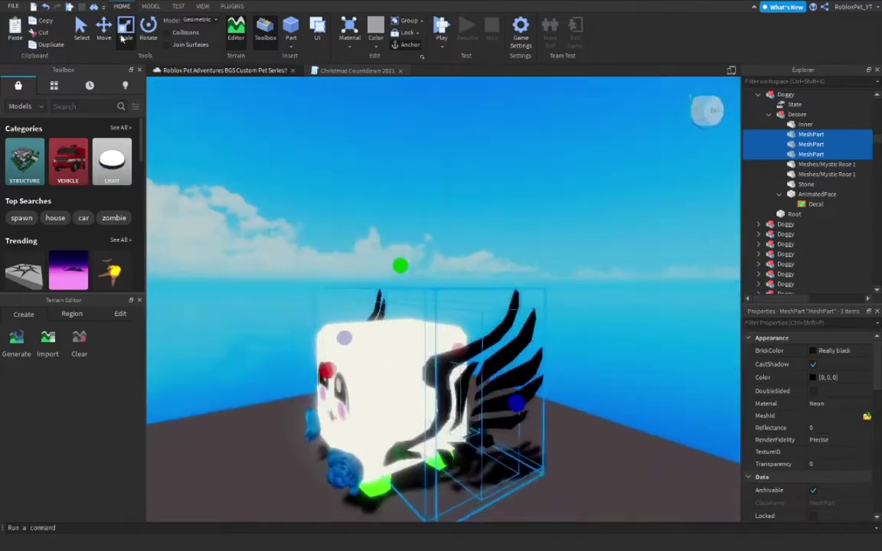
right_drag(464, 330, 395, 234)
scroll(483, 320, down, 3)
scroll(500, 245, up, 3)
right_drag(499, 245, 514, 222)
drag(487, 96, 486, 106)
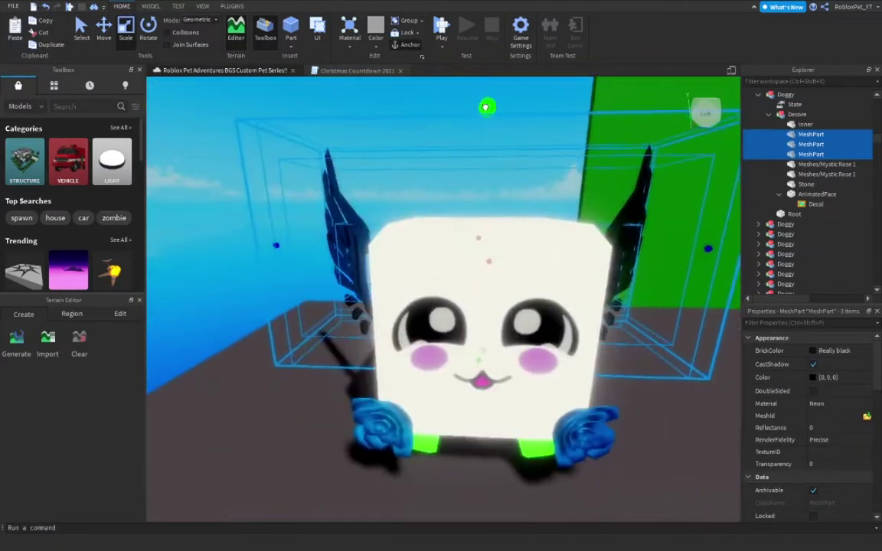
- Fine-tune the position of the scaled wings against the Doggy's back
right_drag(486, 107, 582, 216)
key(ctrl+2)
drag(556, 303, 554, 317)
right_drag(554, 317, 560, 315)
scroll(561, 314, up, 2)
- Color the wings' outer edge MeshPart green and the feather MeshPart Steel blue
click(801, 136)
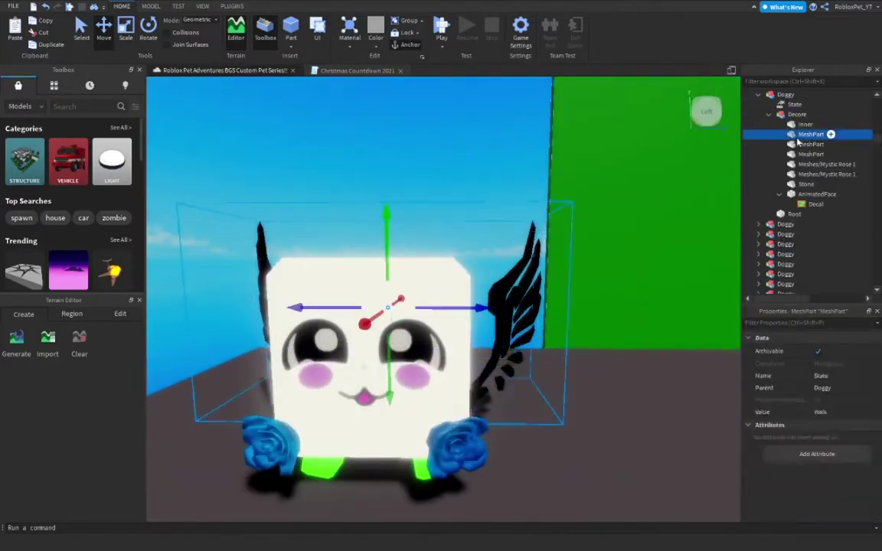
click(814, 350)
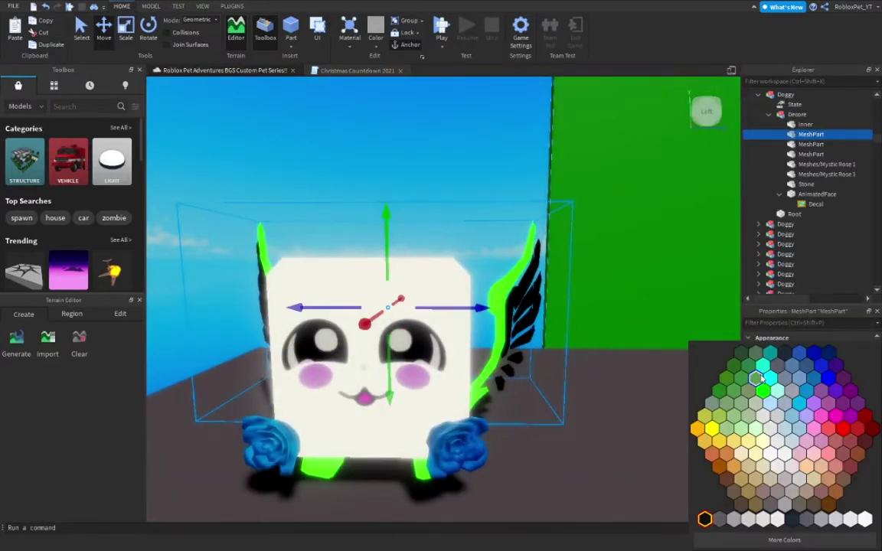
click(757, 377)
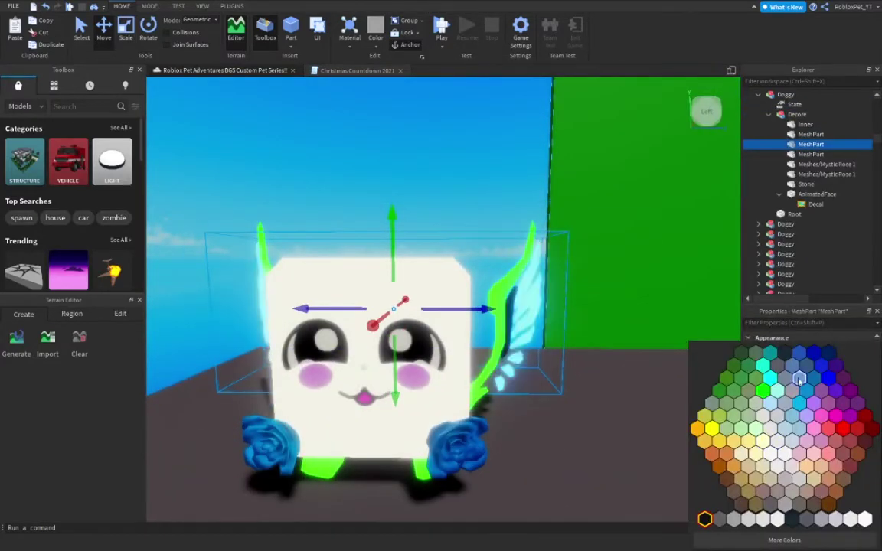
click(806, 389)
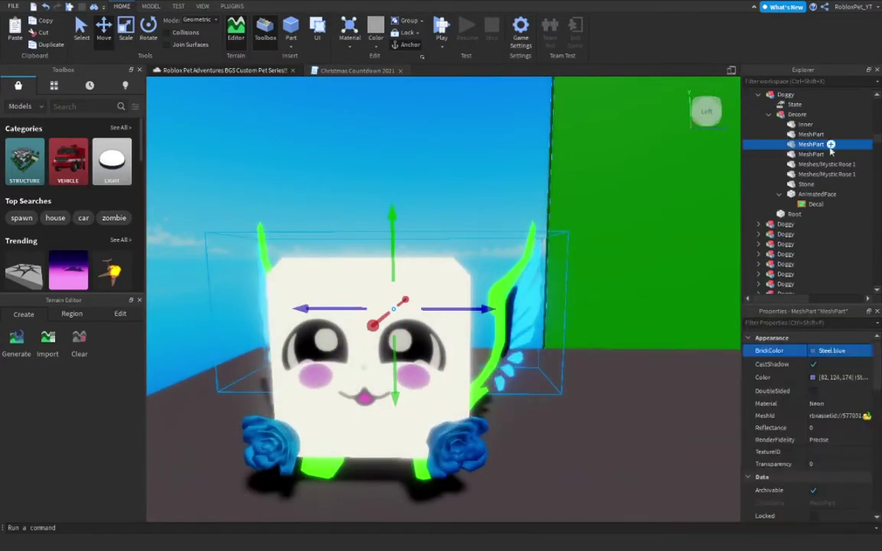
- Recolor the remaining inner wing MeshPart near-white
click(830, 154)
click(836, 351)
click(823, 518)
click(611, 369)
scroll(611, 369, up, 3)
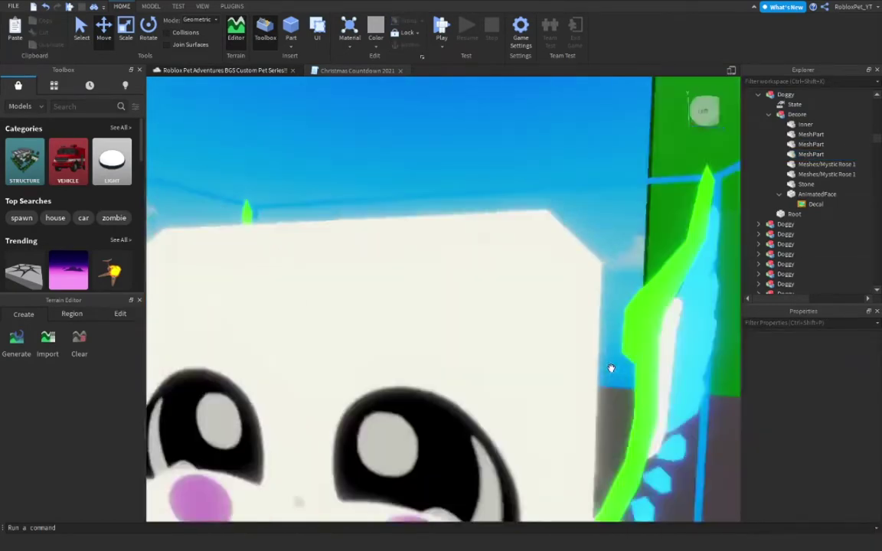
- Duplicate the three wing MeshParts in the Doggy's Decore group
scroll(611, 370, down, 3)
right_drag(611, 369, 628, 264)
click(521, 360)
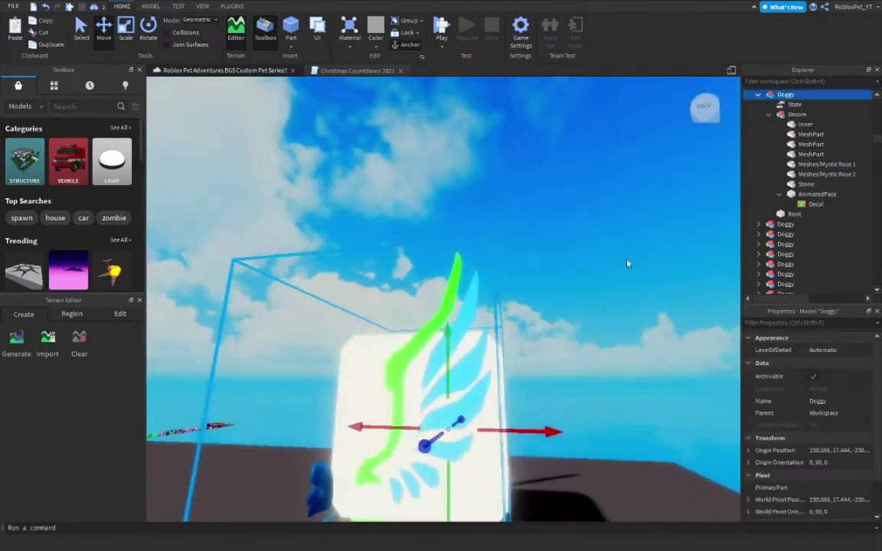
drag(858, 135, 842, 156)
right_click(446, 117)
click(479, 169)
- Scale the duplicated wings down and move them beside the original pair on the Doggy's back
right_drag(308, 164, 348, 191)
key(a)
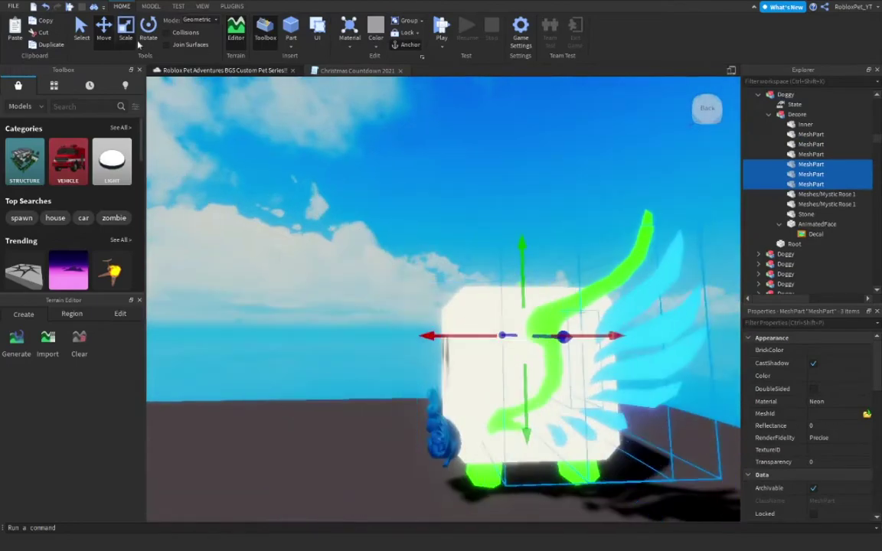
right_drag(532, 273, 472, 283)
click(104, 30)
drag(472, 283, 453, 284)
right_drag(453, 284, 394, 307)
scroll(375, 254, up, 3)
drag(394, 307, 459, 310)
right_drag(460, 310, 452, 334)
drag(452, 334, 472, 334)
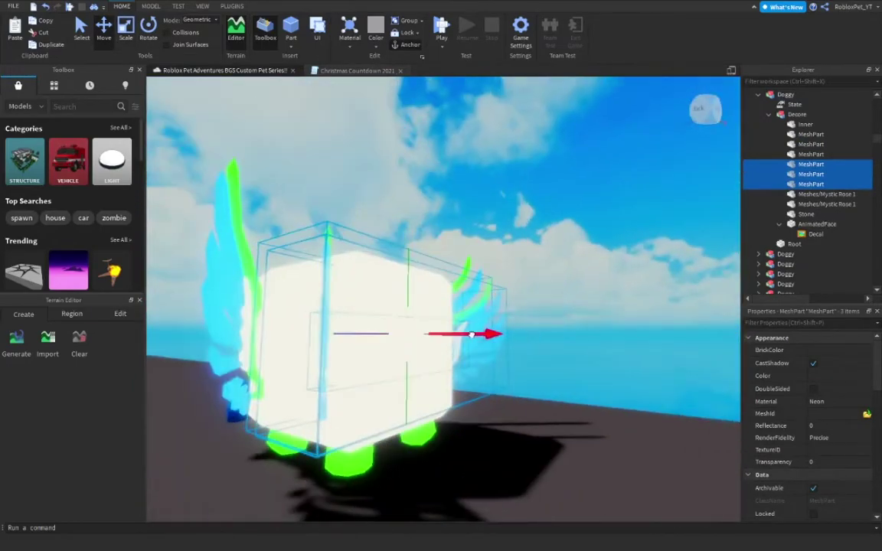
- Fine-tune the size and position of the duplicated smaller wings against the Doggy's body
right_drag(416, 249, 474, 236)
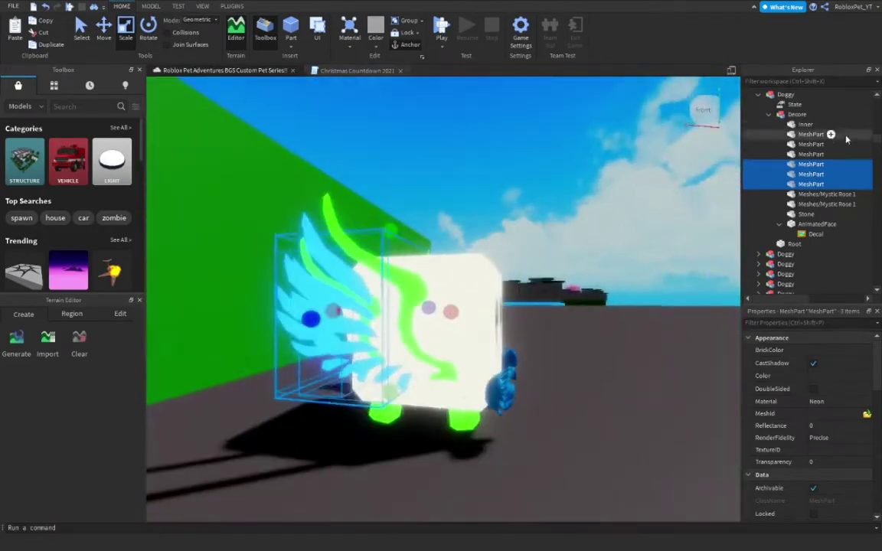
click(106, 40)
drag(473, 300, 505, 302)
right_drag(505, 302, 589, 346)
click(590, 346)
click(779, 82)
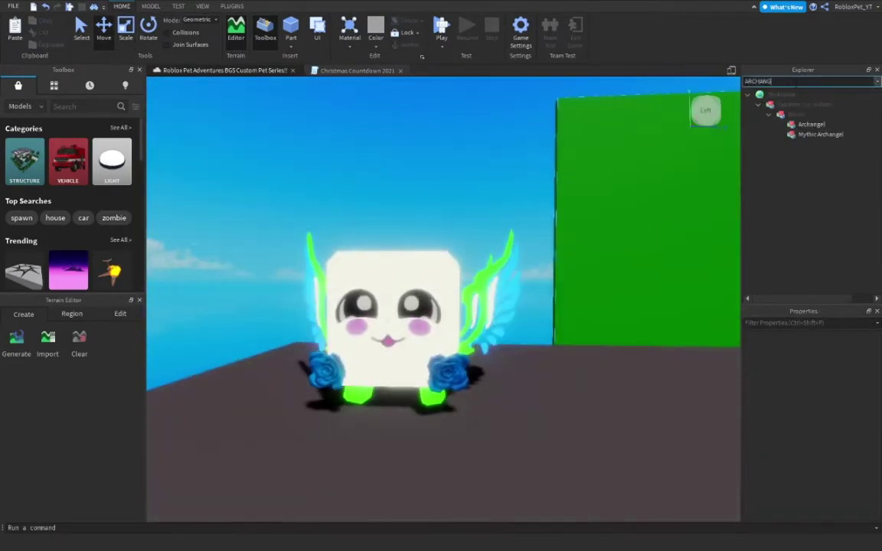
click(801, 140)
right_click(635, 77)
click(668, 107)
right_drag(593, 413, 657, 102)
key(Delete)
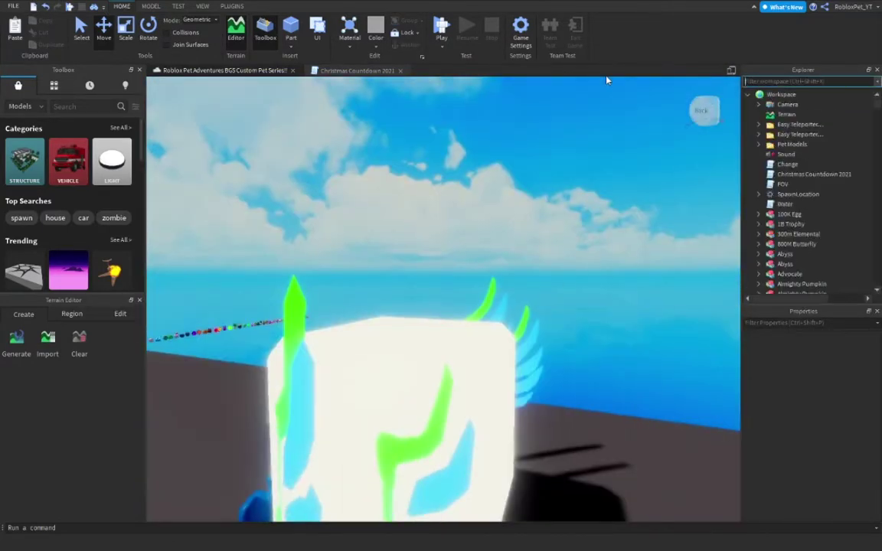
- Search the Explorer for Dementor and paste a copy of that pet into the workspace
text(DEMENTO)
right_click(800, 114)
click(797, 134)
right_click(656, 361)
click(680, 101)
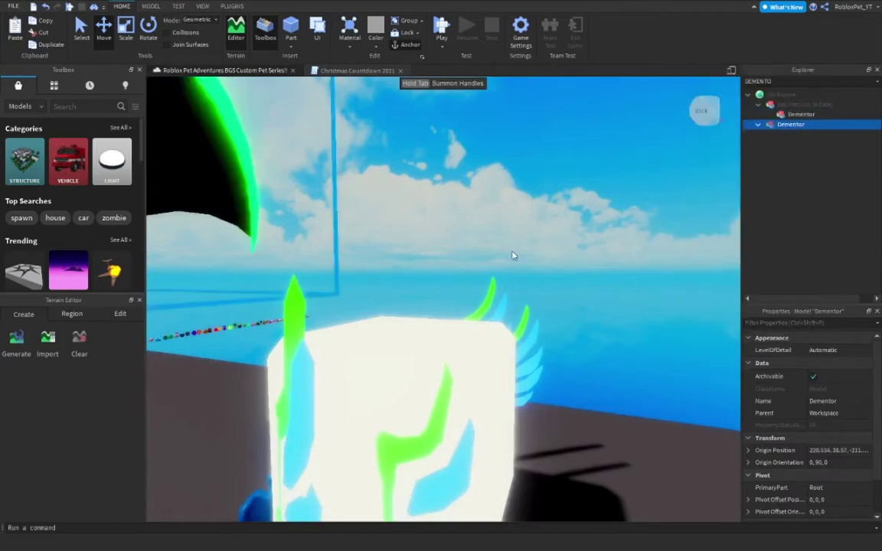
text(f)
- Search the Explorer for Wolflord, paste a copy into the workspace and place it beside the Dementor
text(WOLFLORD)
right_click(804, 194)
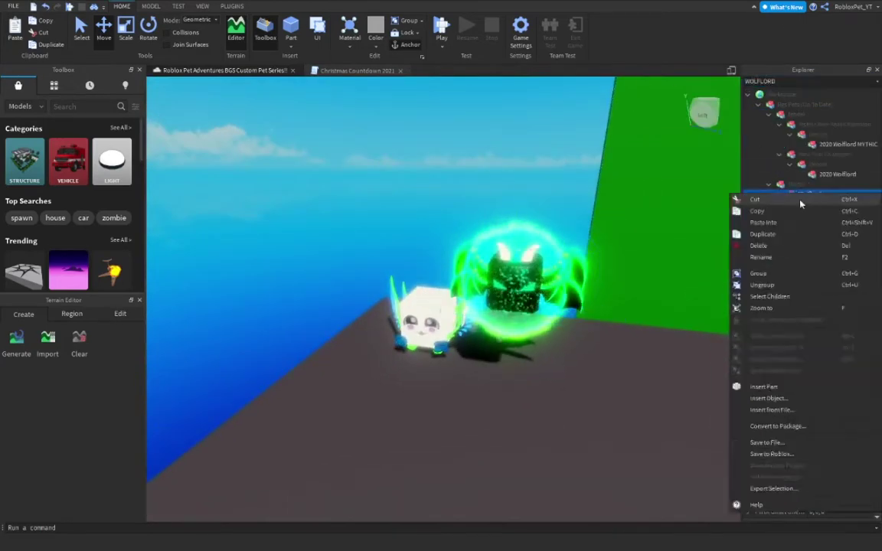
click(800, 211)
right_click(505, 197)
click(530, 225)
drag(524, 206, 651, 336)
- Check the MeshParts in the Dementor's Decore group one by one to identify its horns
click(446, 265)
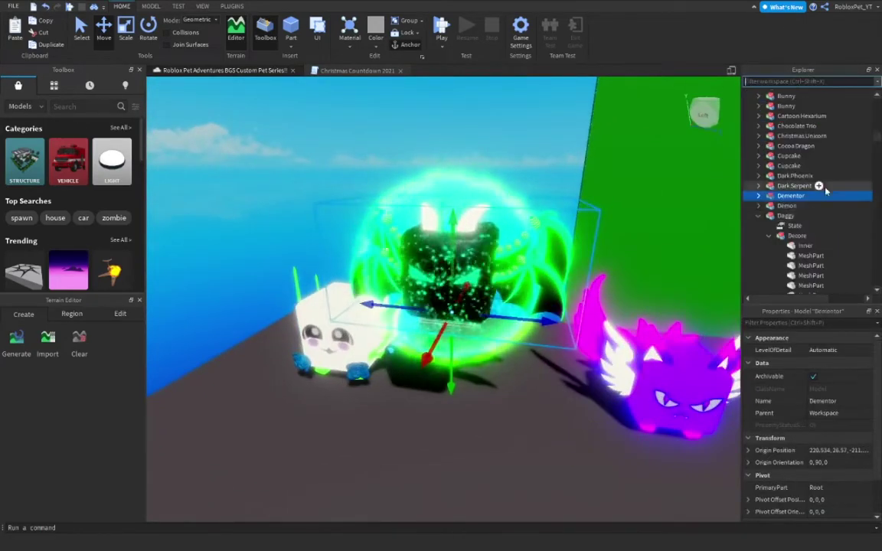
click(809, 226)
click(839, 352)
click(809, 247)
scroll(703, 220, up, 5)
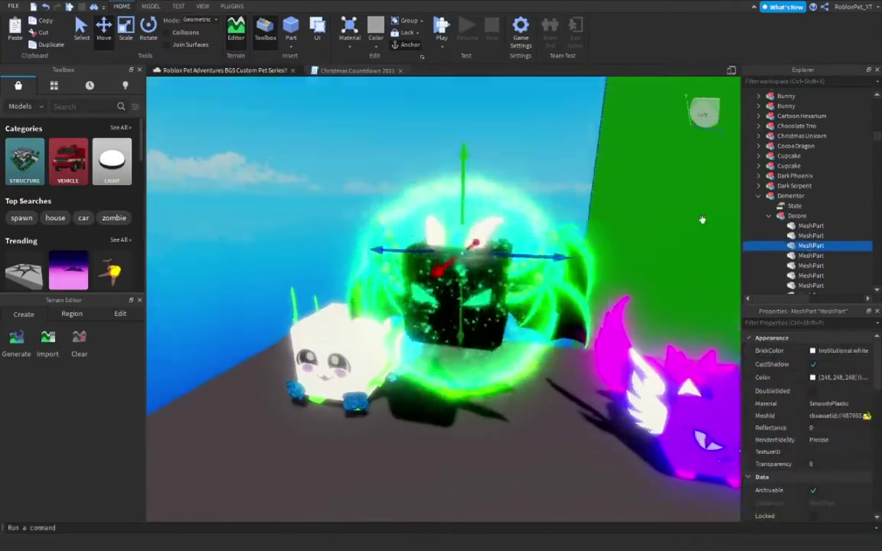
right_drag(703, 220, 709, 317)
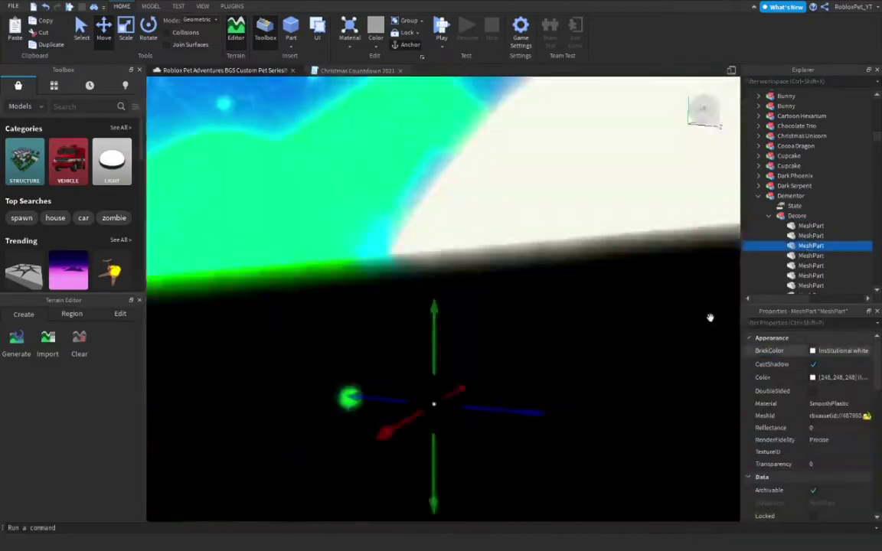
scroll(710, 317, down, 5)
click(809, 256)
click(807, 276)
scroll(807, 289, down, 1)
click(839, 351)
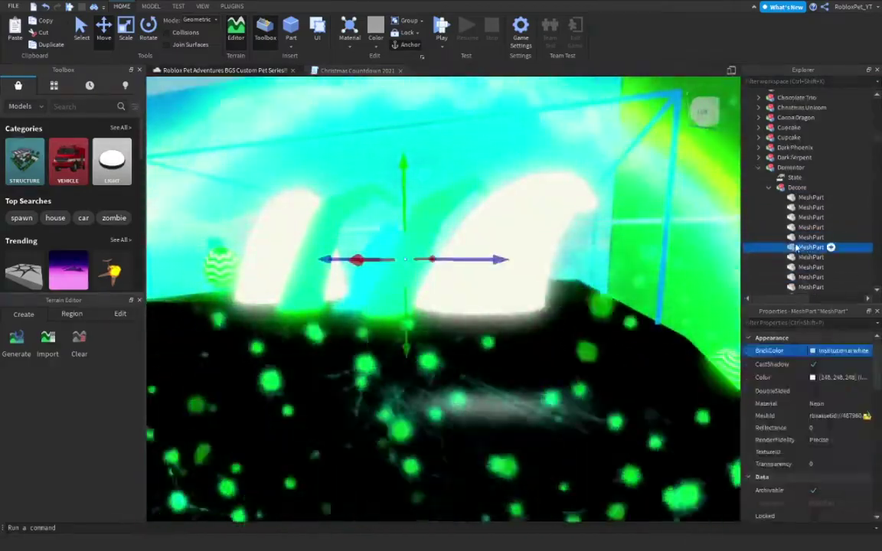
- Move the horns MeshPart from the Dementor into the Doggy's Decore group
scroll(801, 222, up, 10)
drag(796, 247, 801, 220)
scroll(802, 222, up, 20)
scroll(802, 222, down, 20)
scroll(801, 221, up, 20)
scroll(673, 173, down, 5)
- Move the Dementor's glowing aura MeshPart into the Doggy's Decore group and delete the remaining Dementor model
click(518, 346)
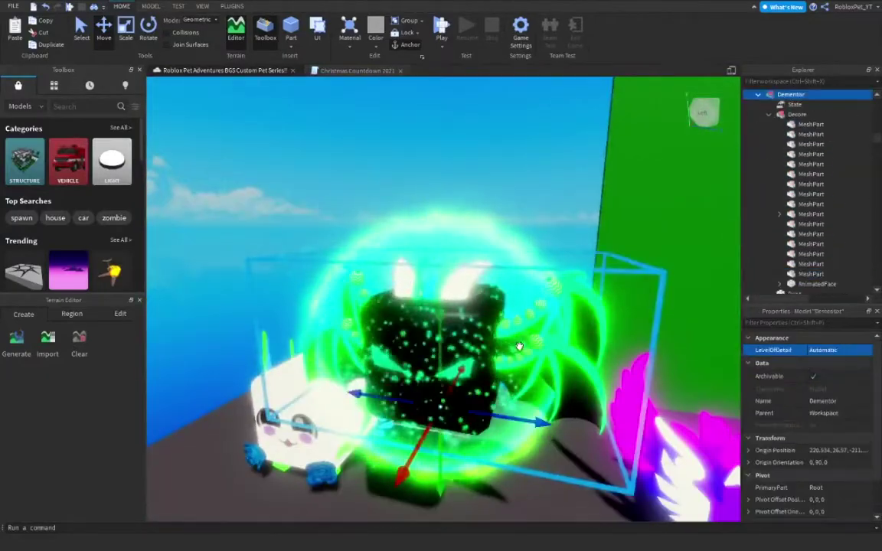
click(801, 218)
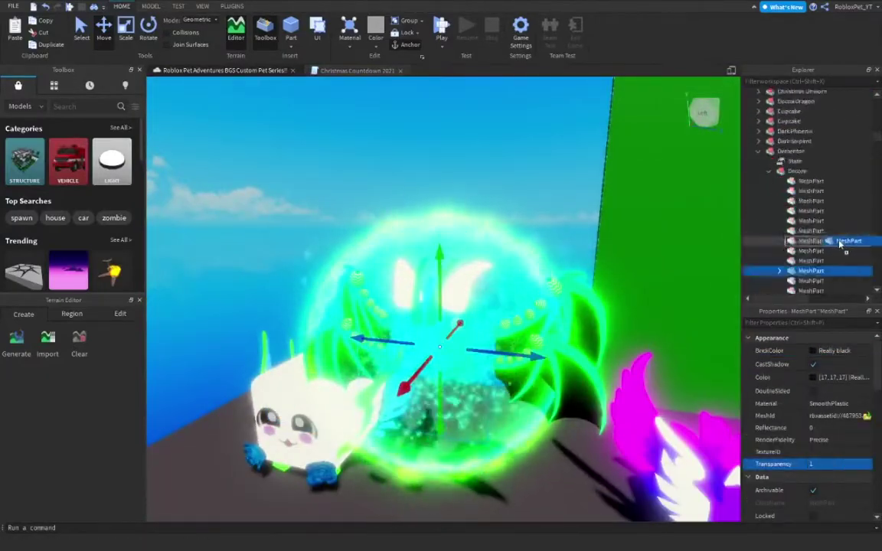
right_click(594, 322)
click(624, 98)
- Color the horns Shamrock and move them onto the Doggy's head
alt+click(474, 293)
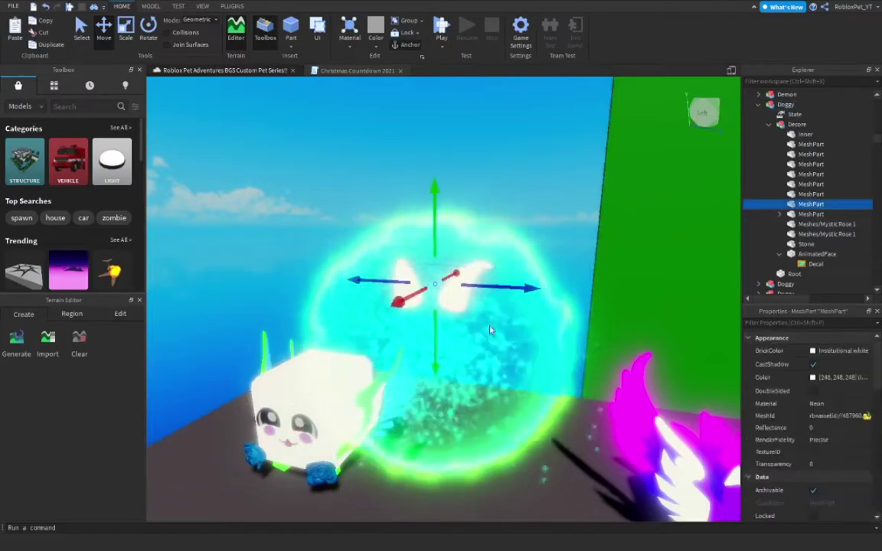
click(834, 351)
click(755, 378)
right_drag(406, 258, 599, 314)
right_drag(584, 526, 492, 316)
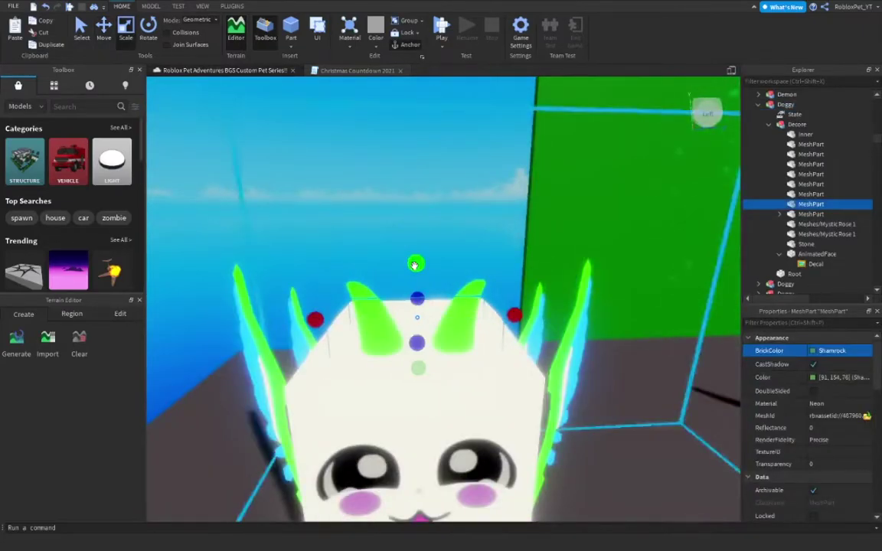
- Scale the horns and adjust their position on top of the Doggy's head
right_drag(334, 320, 432, 303)
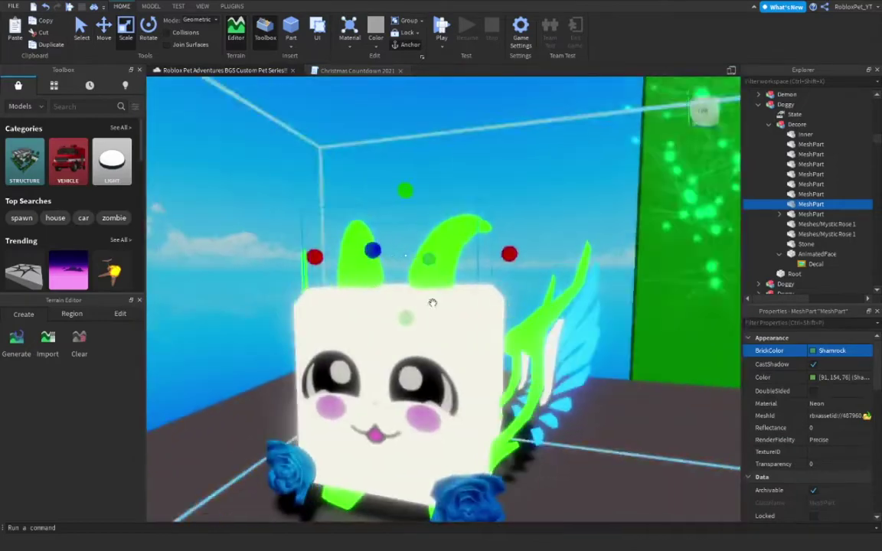
right_drag(525, 260, 165, 16)
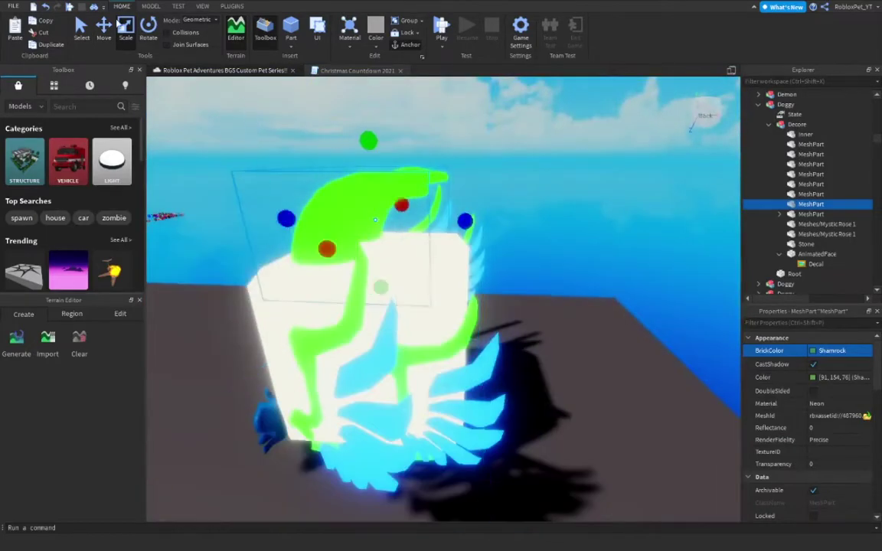
right_drag(368, 161, 296, 248)
click(103, 28)
right_drag(314, 386, 414, 268)
- Move the glowing aura MeshPart so that it surrounds the Doggy
click(809, 214)
right_drag(474, 306, 663, 380)
click(665, 386)
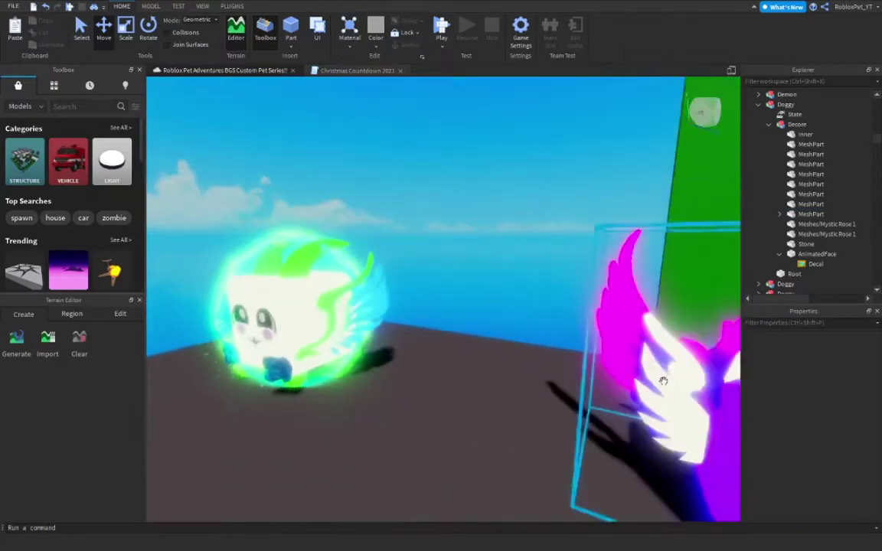
- Check the Wolflord's Decore MeshParts and their colors one by one to identify the ear pieces
click(663, 380)
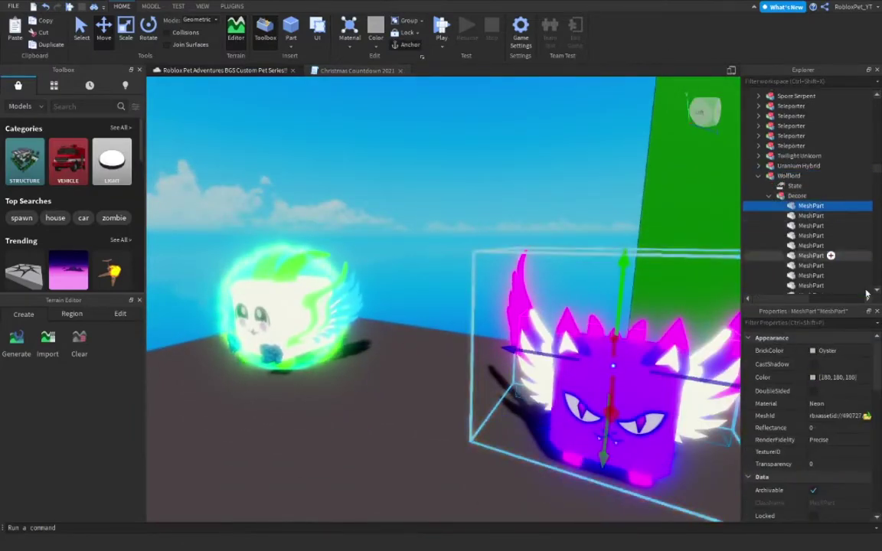
click(833, 351)
click(809, 217)
click(833, 350)
click(809, 226)
click(833, 350)
click(812, 237)
click(833, 351)
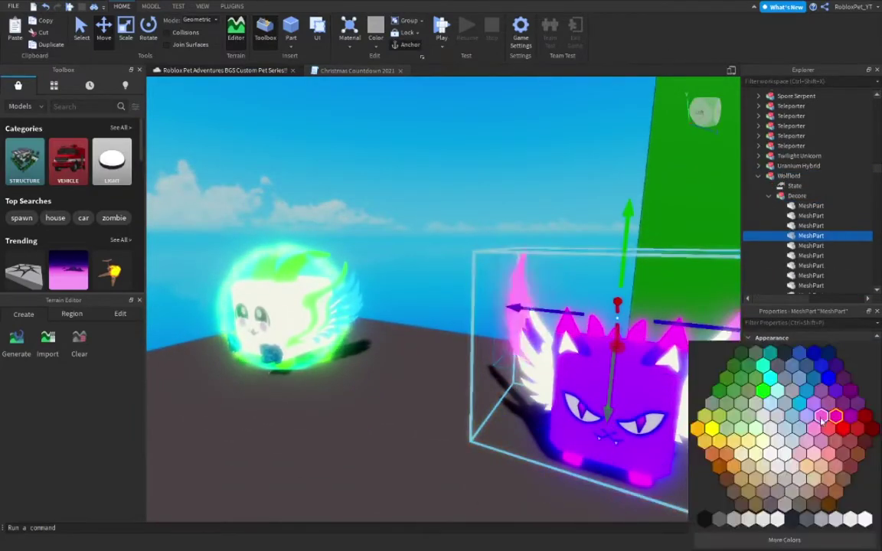
click(810, 246)
click(829, 352)
click(810, 256)
click(830, 353)
- Nest the Wolflord's ear pieces under one MeshPart and position them on the Doggy's head in front of the horns
drag(810, 266, 810, 230)
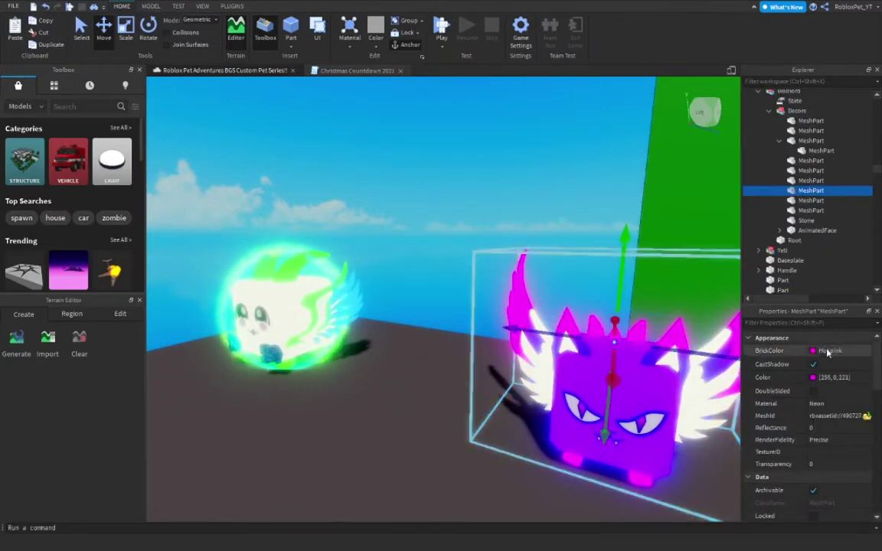
drag(512, 350, 368, 329)
right_drag(459, 321, 505, 330)
right_drag(391, 189, 440, 200)
click(111, 40)
right_drag(298, 230, 475, 298)
drag(530, 321, 533, 322)
mouse_move(521, 322)
right_down()
mouse_move(459, 328)
mouse_move(506, 314)
right_up()
scroll(506, 314, down, 3)
- Color the parent ear MeshPart Parsley green and its two nested pieces Shamrock
click(829, 351)
click(733, 369)
click(821, 151)
click(824, 352)
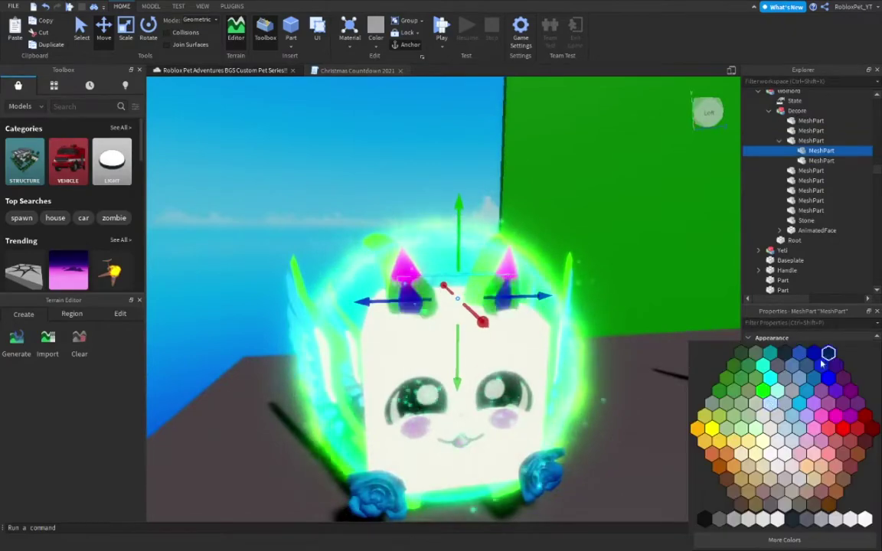
click(740, 382)
click(819, 161)
click(825, 351)
click(740, 379)
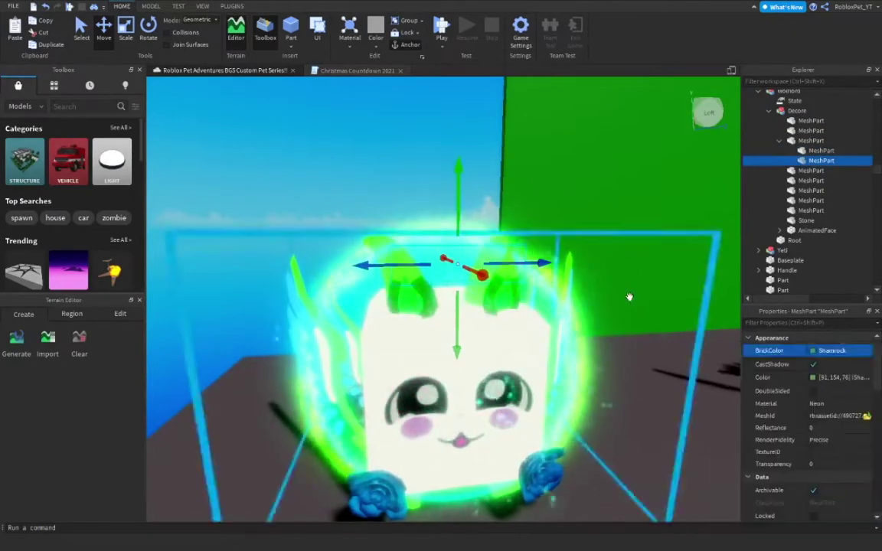
- Move the ear MeshPart with its nested pieces into the Doggy's Decore group and delete the remaining Wolflord model
click(630, 297)
right_drag(630, 297, 545, 289)
click(391, 360)
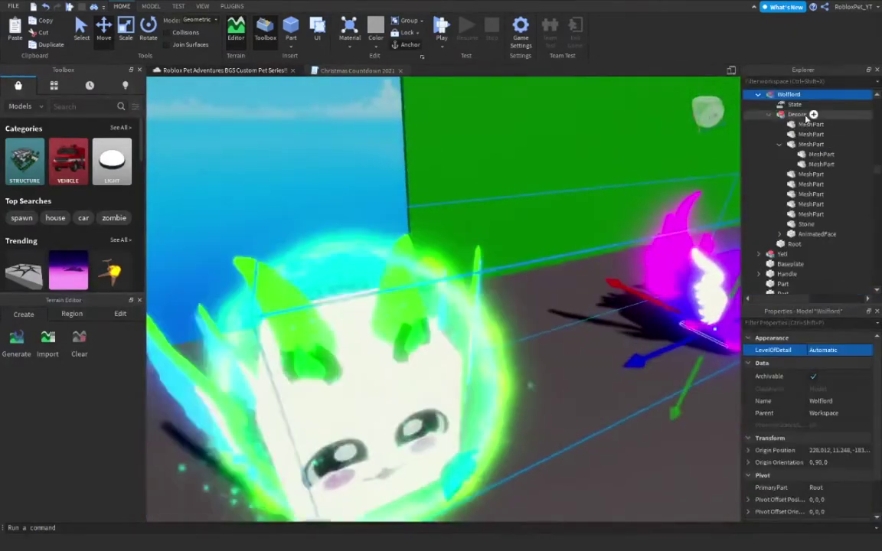
drag(810, 144, 848, 163)
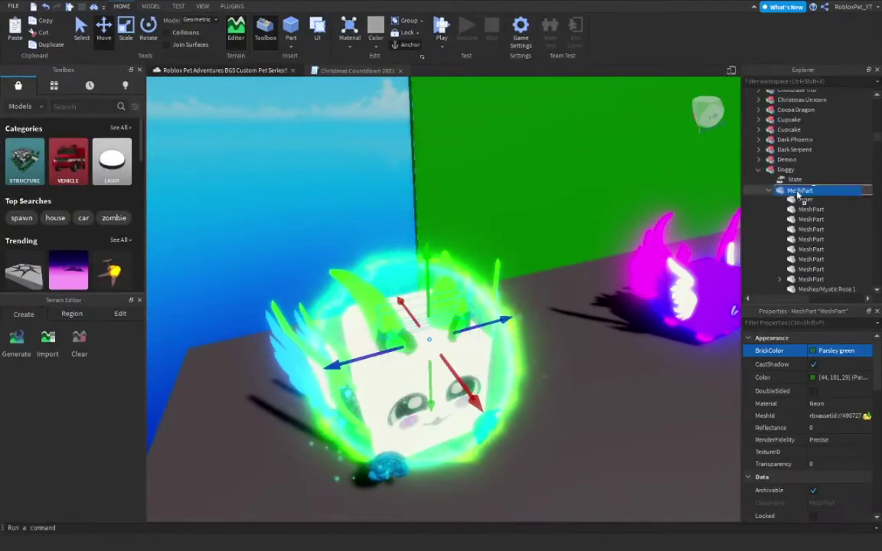
right_click(678, 289)
right_drag(669, 152, 580, 289)
right_click(657, 360)
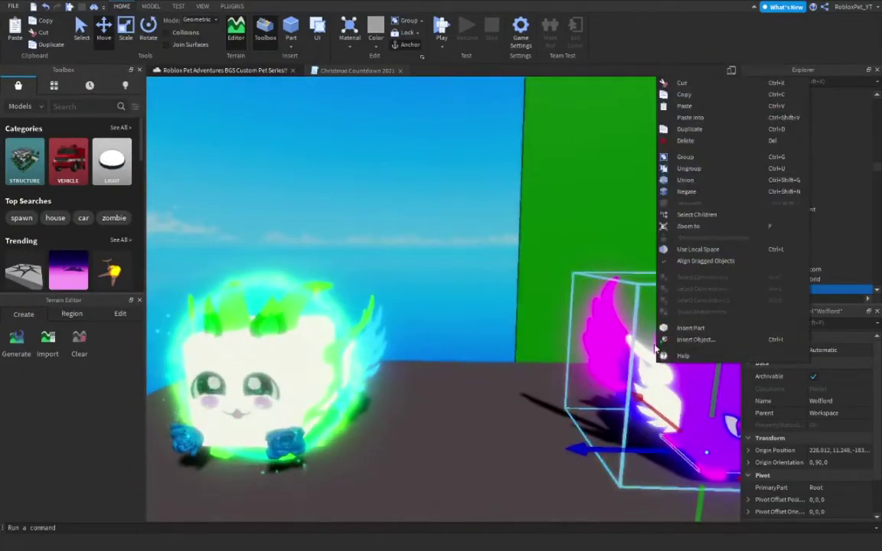
click(686, 141)
- Paste a copy of the Radiance pet into the workspace and clear the Explorer search filter
right_drag(550, 217, 545, 216)
right_click(808, 124)
key(ctrl+v)
right_drag(642, 172, 582, 250)
click(795, 82)
key(BackSpace)
key(BackSpace)
key(BackSpace)
key(BackSpace)
key(BackSpace)
key(BackSpace)
key(BackSpace)
key(BackSpace)
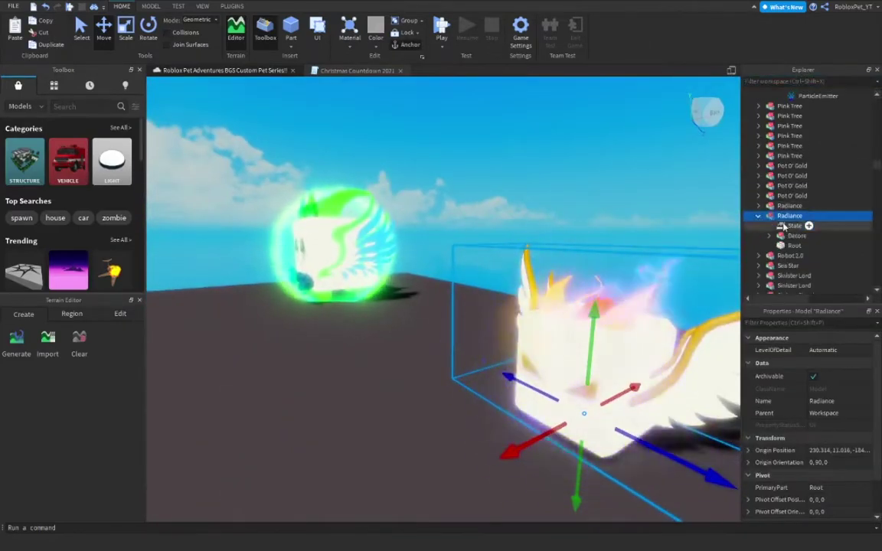
- Find the head ornament MeshPart in the Radiance's Decore group and move it into the Doggy's Decore group
click(769, 236)
click(796, 247)
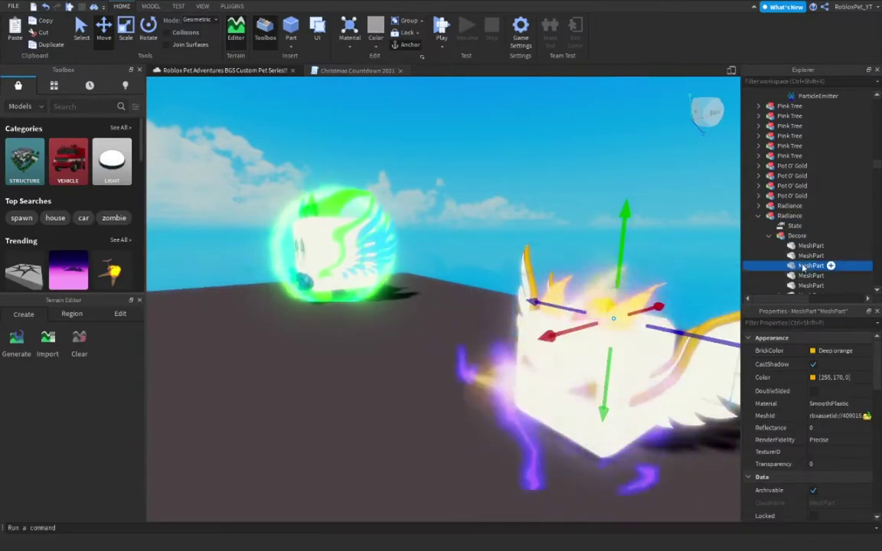
click(831, 351)
click(808, 277)
click(829, 351)
drag(810, 279, 802, 155)
scroll(828, 251, up, 10)
- Move the Radiance head ornament onto the Doggy's head between the ears and color it Bright bluish green
right_drag(582, 230, 536, 228)
drag(582, 228, 329, 224)
right_drag(459, 223, 597, 265)
drag(481, 173, 476, 181)
click(838, 350)
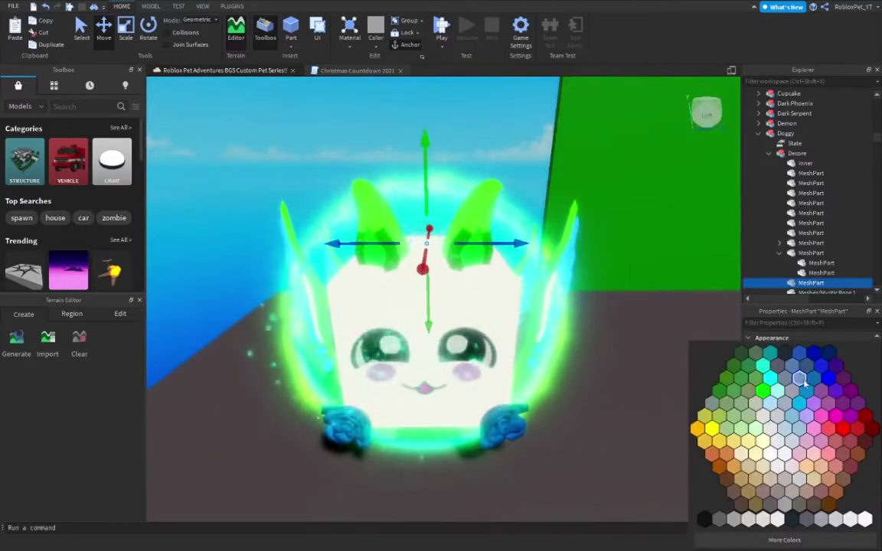
click(770, 355)
- Scale the bluish green ornament to fit between the Doggy's horns
right_drag(563, 230, 495, 248)
right_drag(388, 289, 414, 253)
click(125, 33)
right_drag(474, 280, 553, 285)
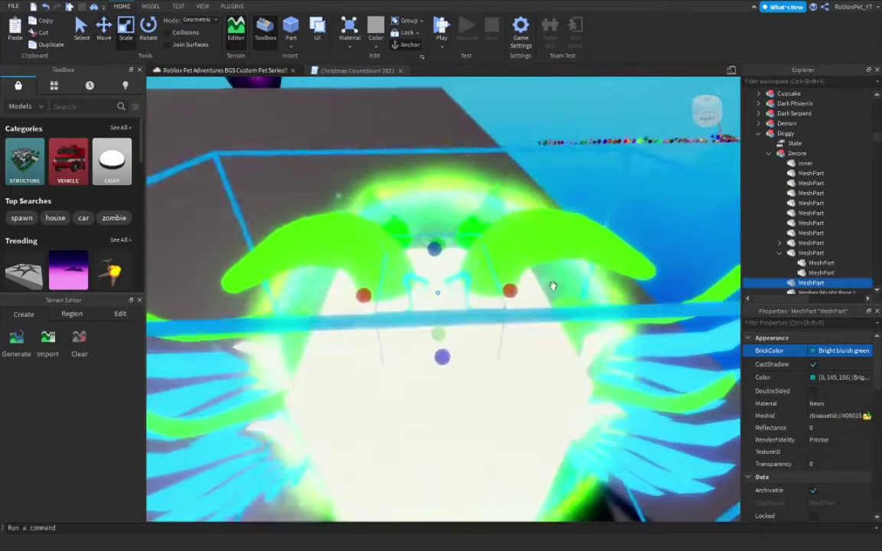
right_drag(438, 251, 605, 270)
right_drag(463, 218, 536, 321)
- Color the Radiance's second head ornament MeshPart Bright bluish green and move it into the Doggy's Decore group
click(489, 316)
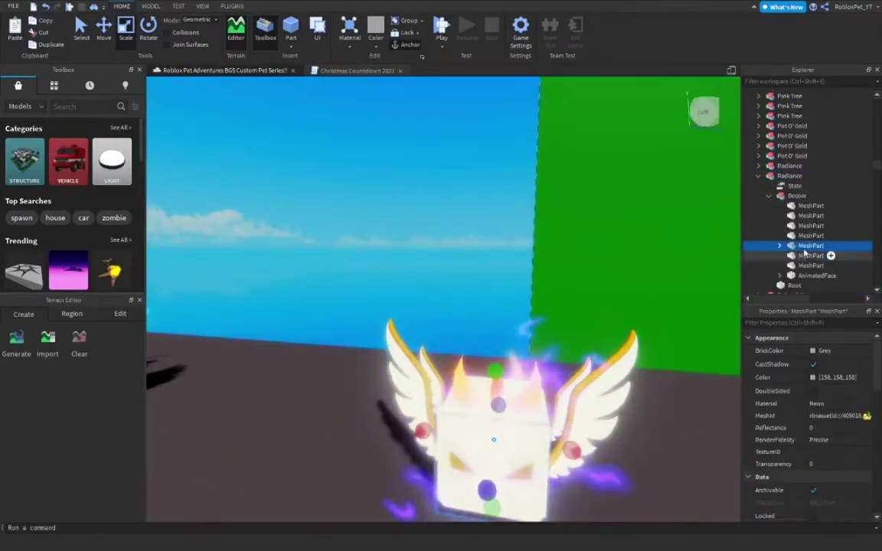
click(819, 351)
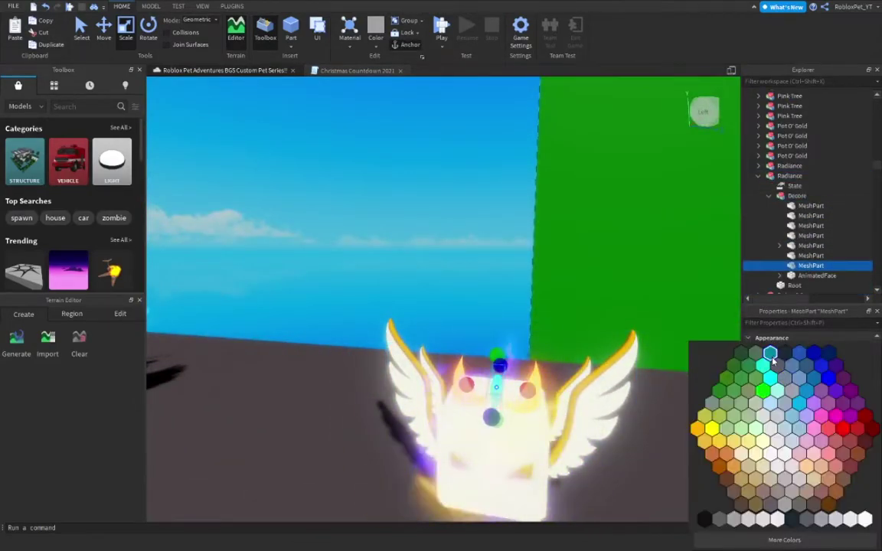
click(772, 357)
drag(813, 265, 814, 252)
scroll(814, 252, up, 3)
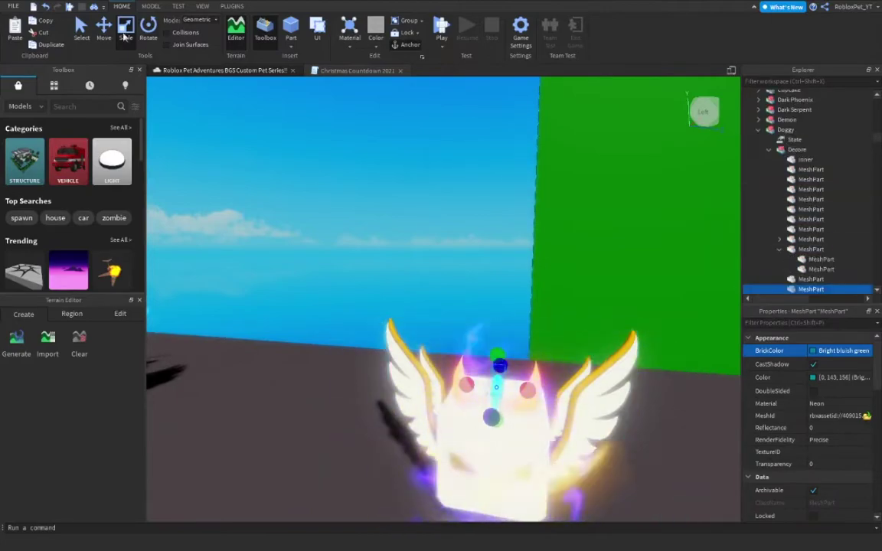
- Position the second bluish green ornament on the Doggy's head between the ears and scale it to fit there
click(105, 32)
key(f)
scroll(425, 270, up, 4)
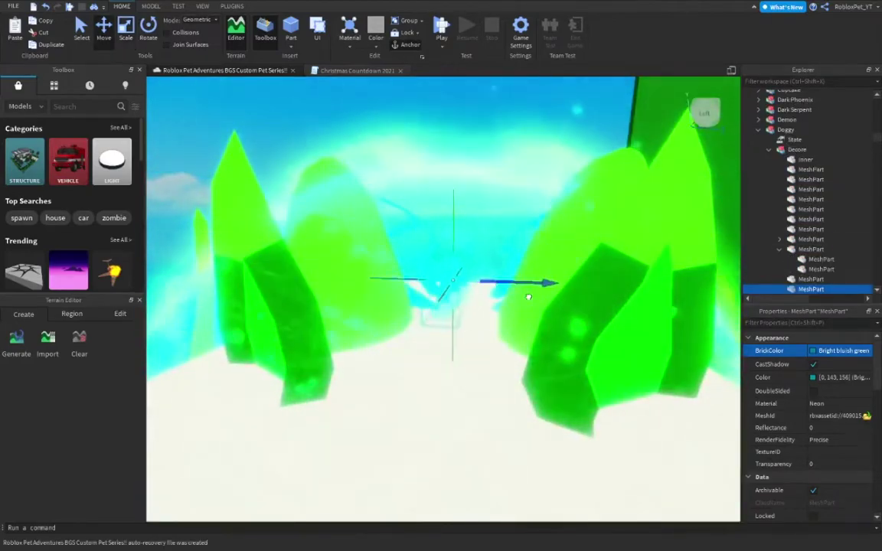
right_drag(442, 365, 541, 211)
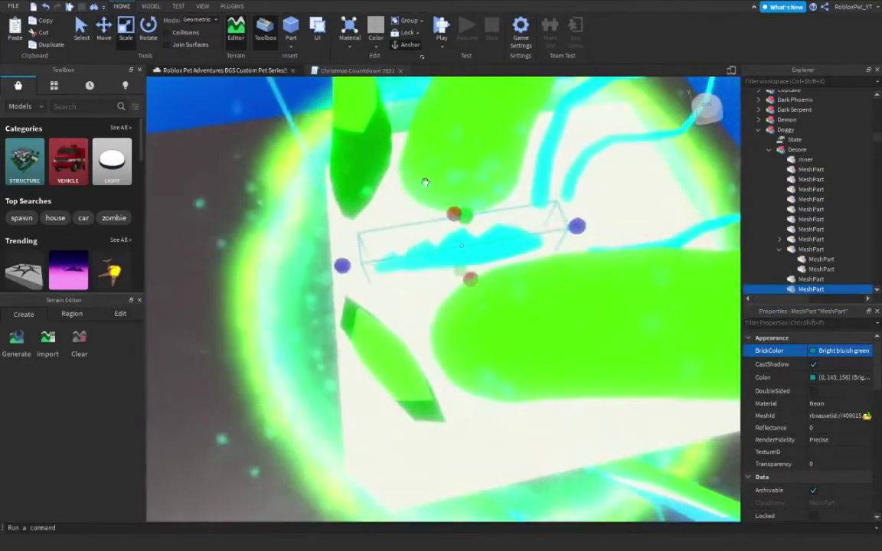
right_drag(426, 182, 521, 246)
scroll(443, 276, down, 8)
right_click(628, 330)
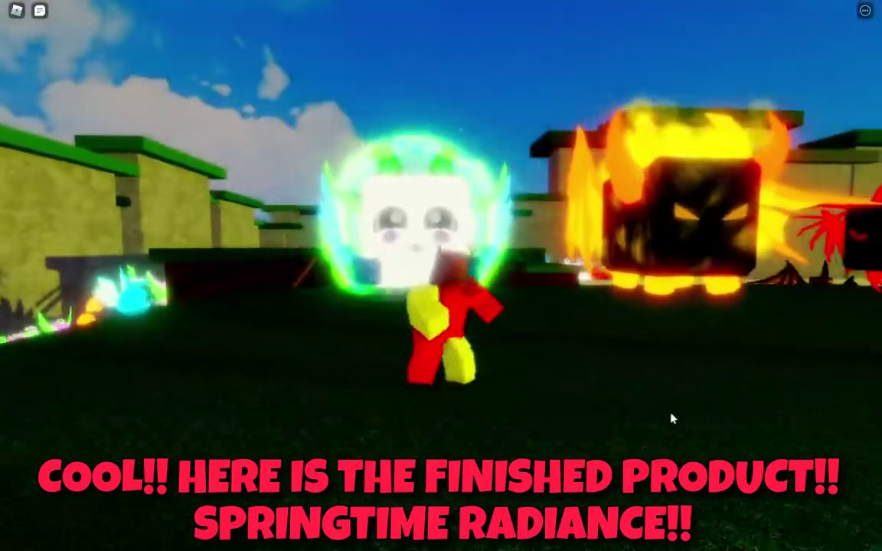
- Inspect the finished custom pet in the running game up close, from a distance and from above
right_drag(650, 410, 650, 411)
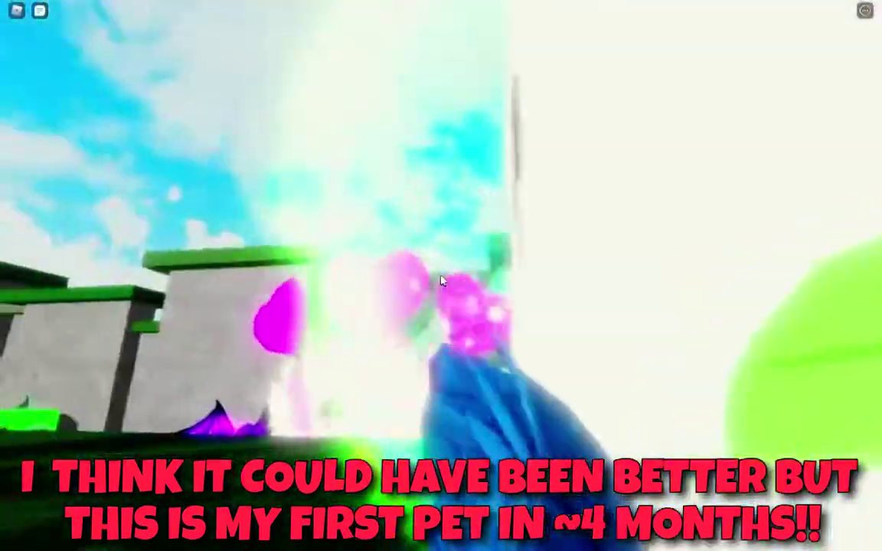
scroll(440, 281, down, 5)
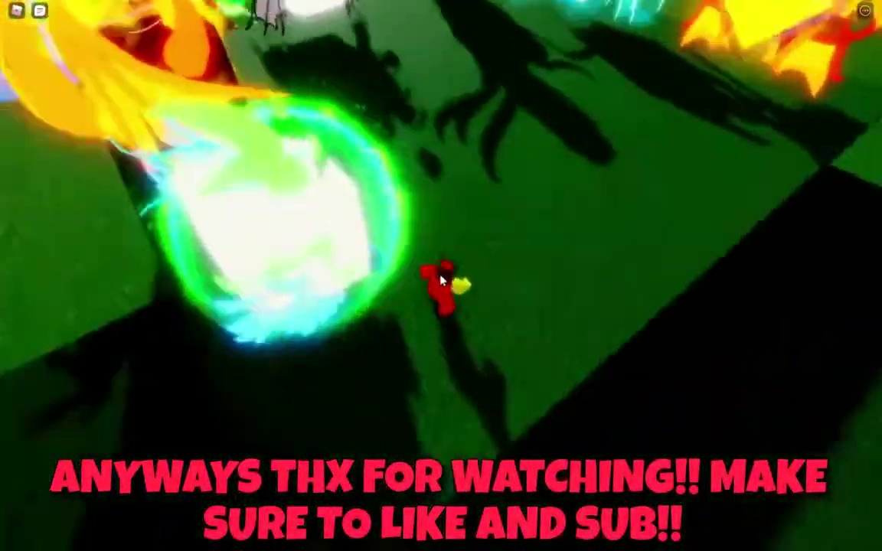
right_drag(440, 281, 441, 280)
key(d)
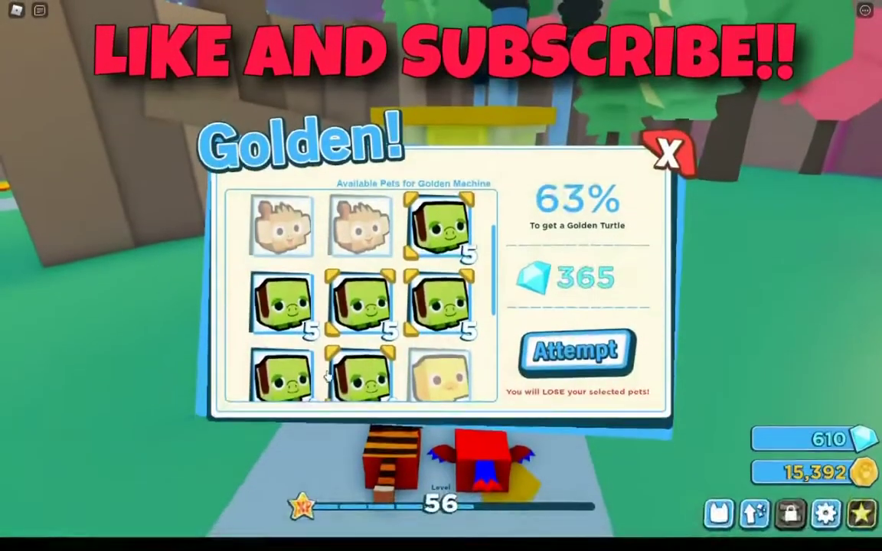
click(289, 407)
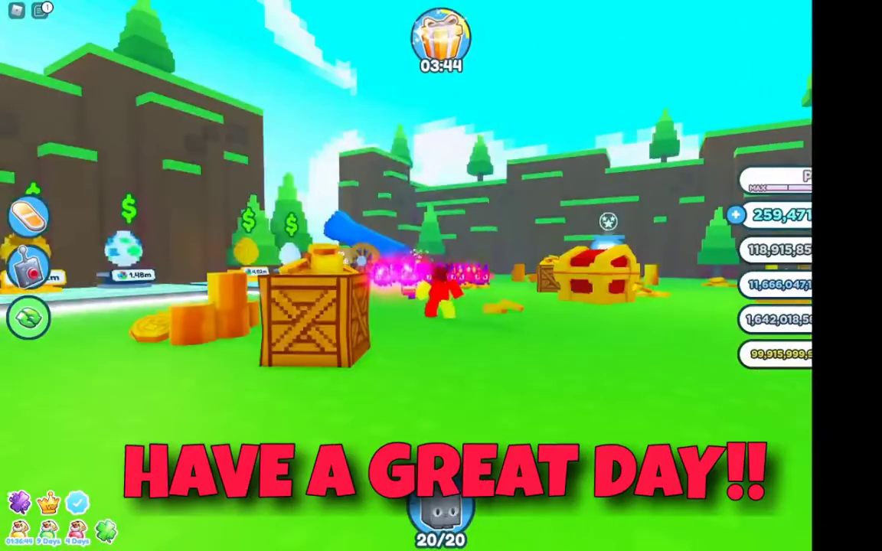
key(f)
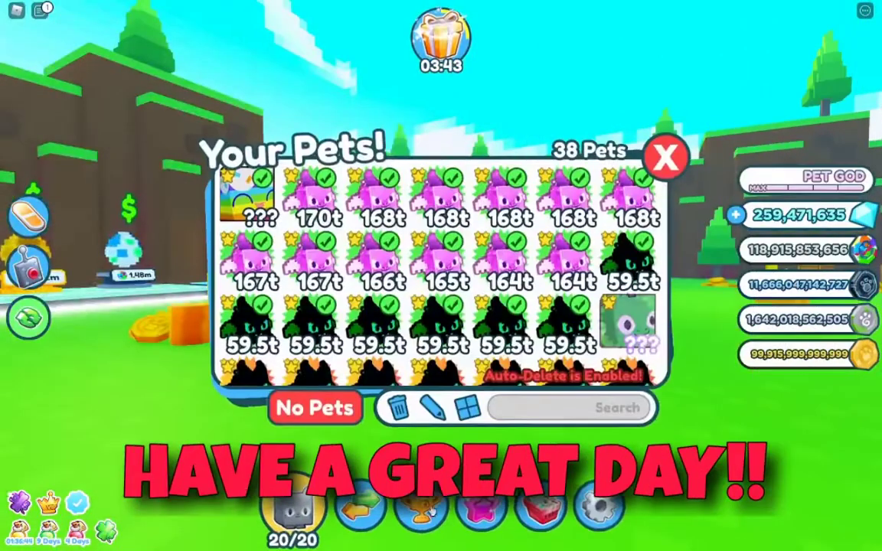